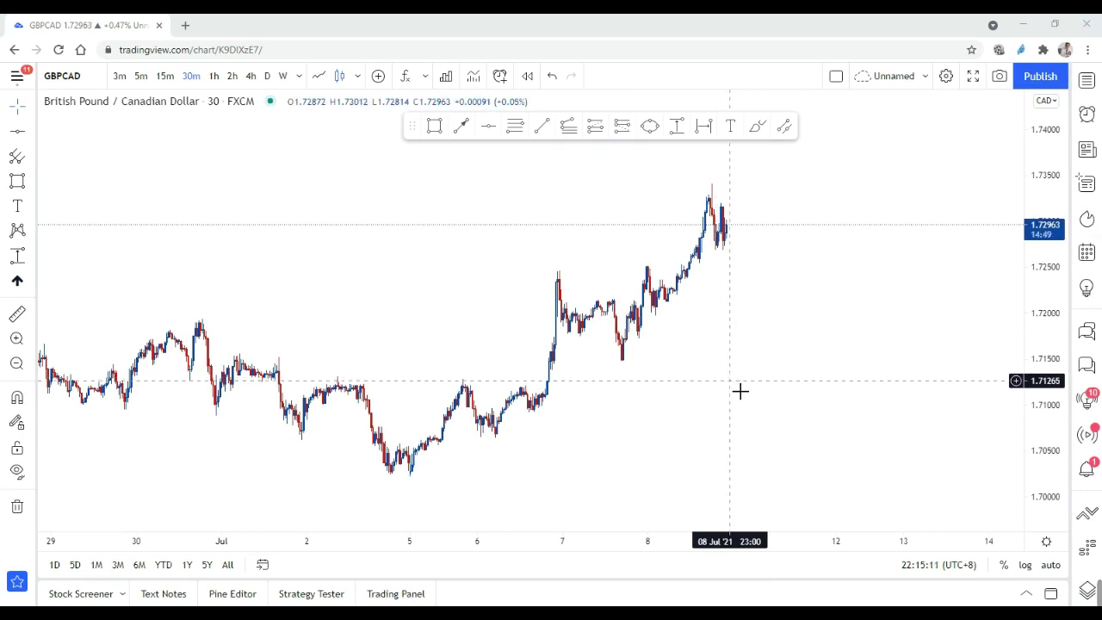
# - Draw a rising trend-line zigzag above the candles: up to about 1.753, down to about 1.746, and up to about 1.758
pyautogui.scroll(3, 740, 391)
pyautogui.moveTo(740, 391); pyautogui.dragTo(786, 387)
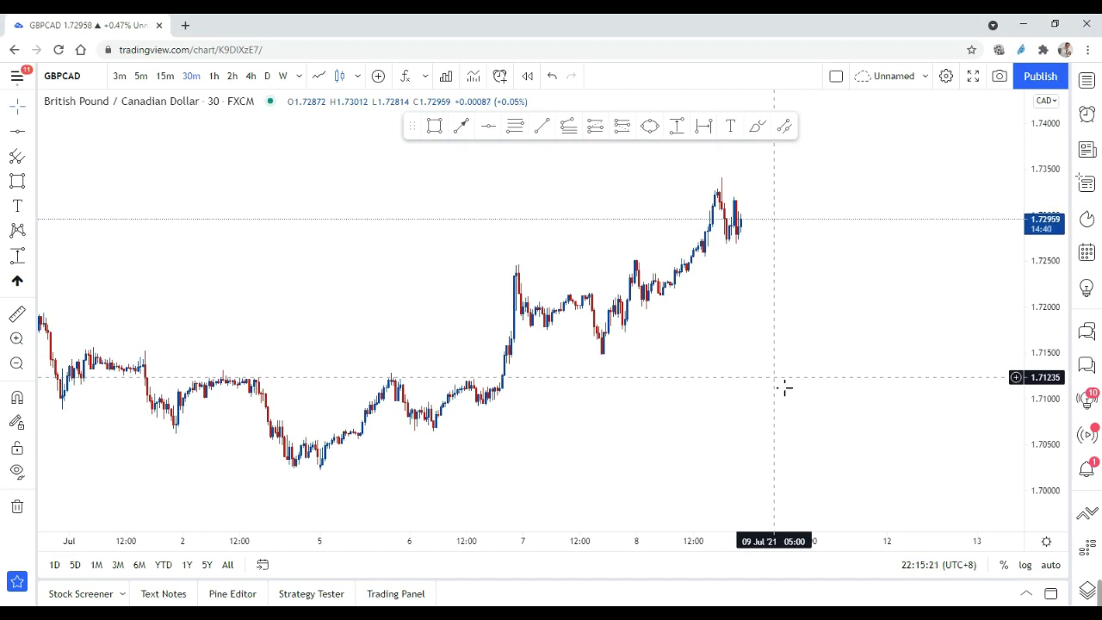
pyautogui.scroll(-2, 805, 361)
pyautogui.moveTo(806, 359); pyautogui.dragTo(635, 414)
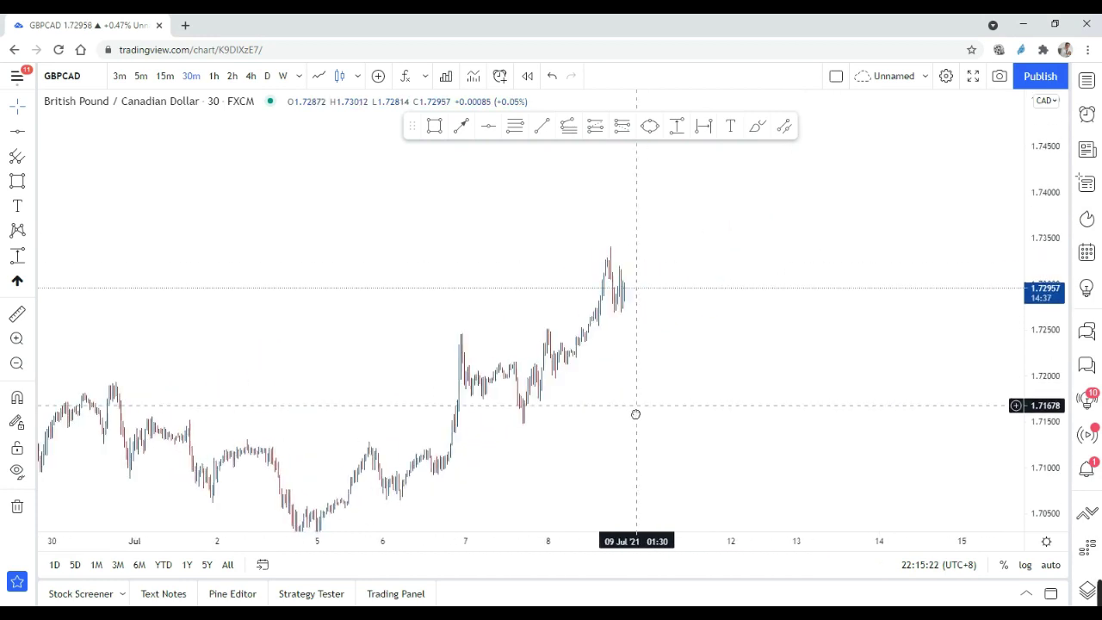
pyautogui.scroll(1, 732, 376)
pyautogui.moveTo(732, 376); pyautogui.dragTo(775, 513)
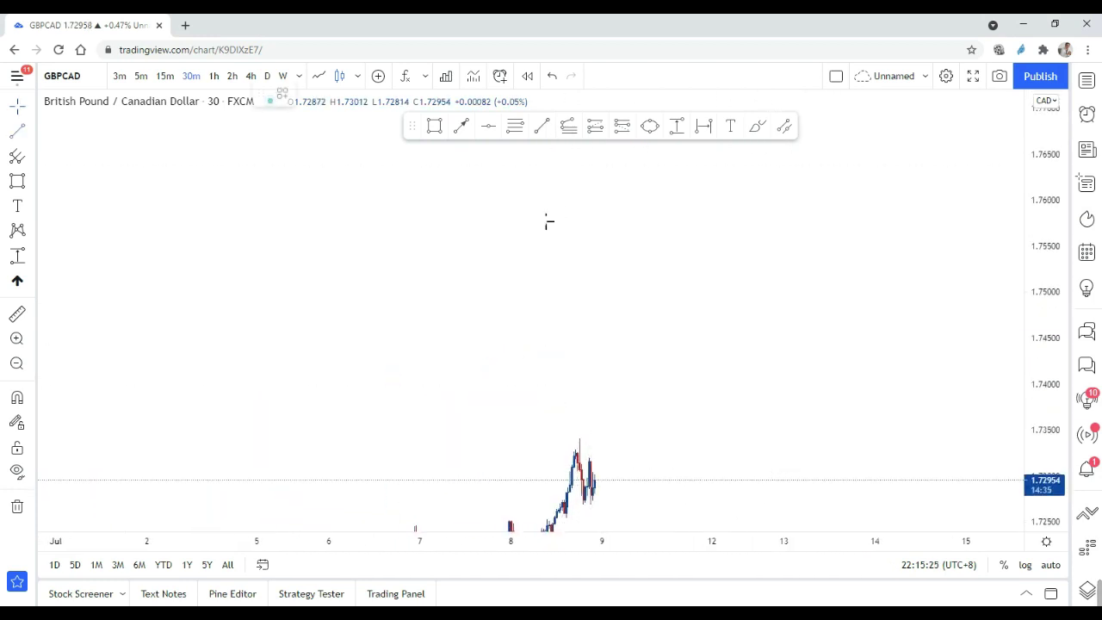
pyautogui.click(487, 267)
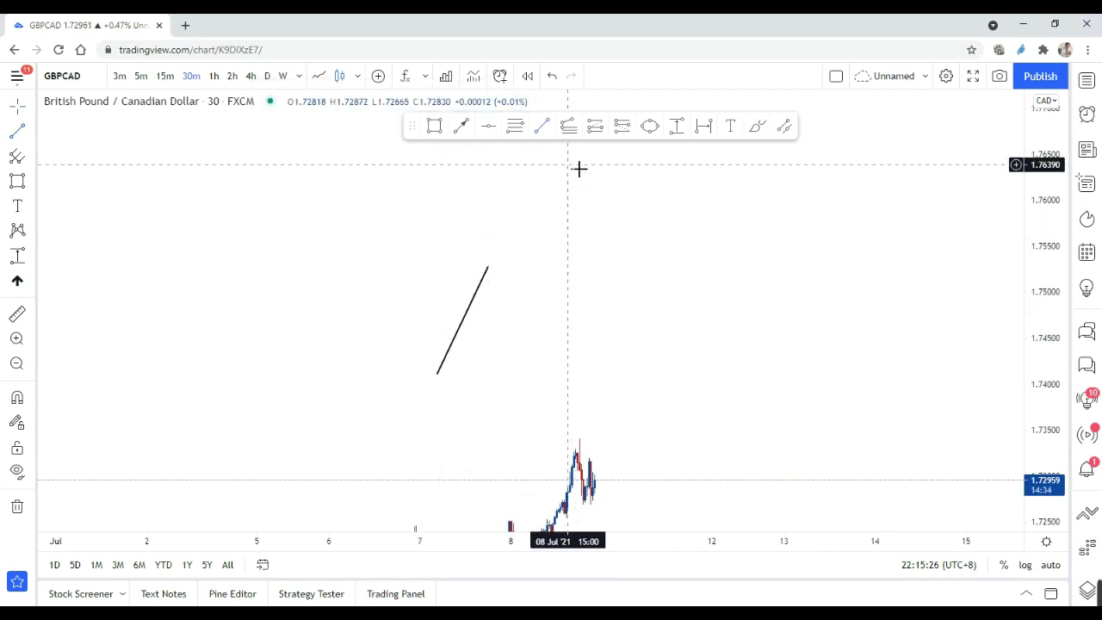
pyautogui.click(522, 329)
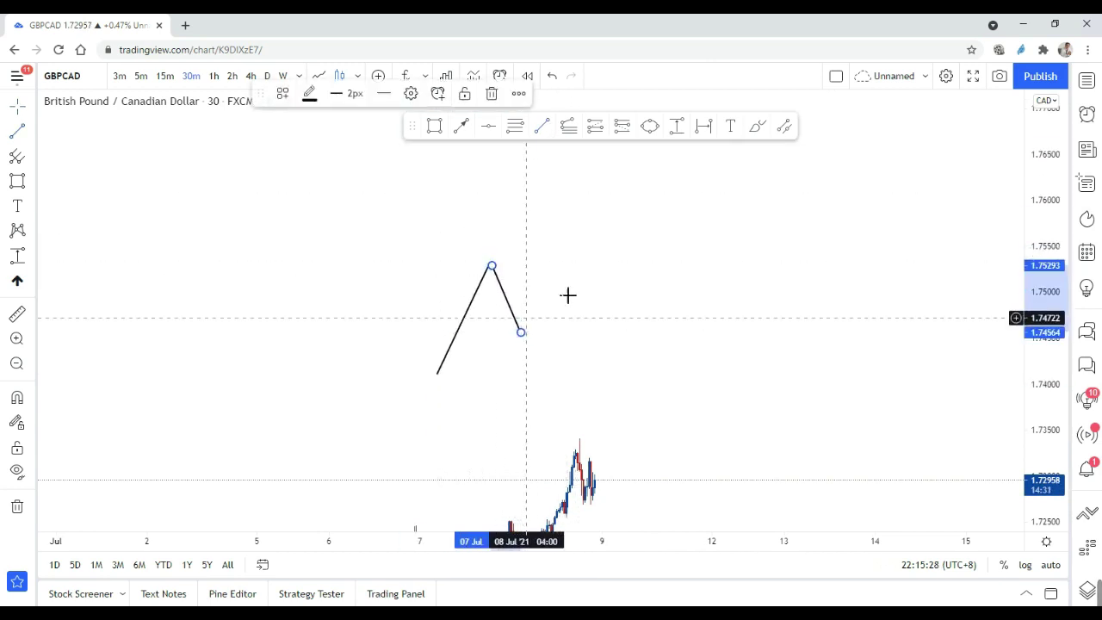
pyautogui.click(520, 330)
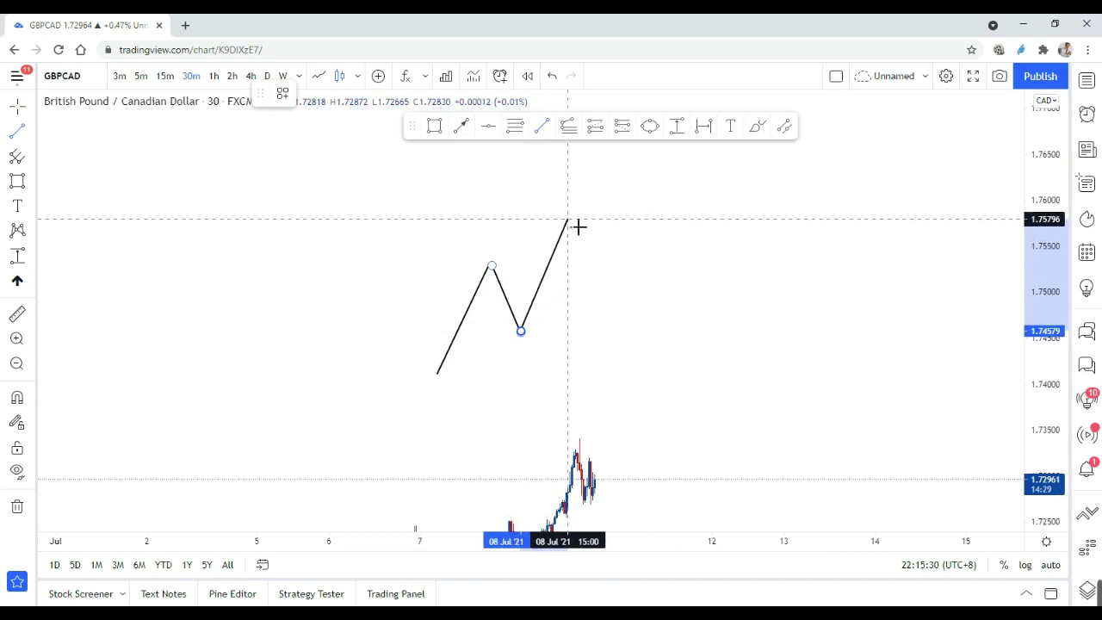
pyautogui.click(574, 214)
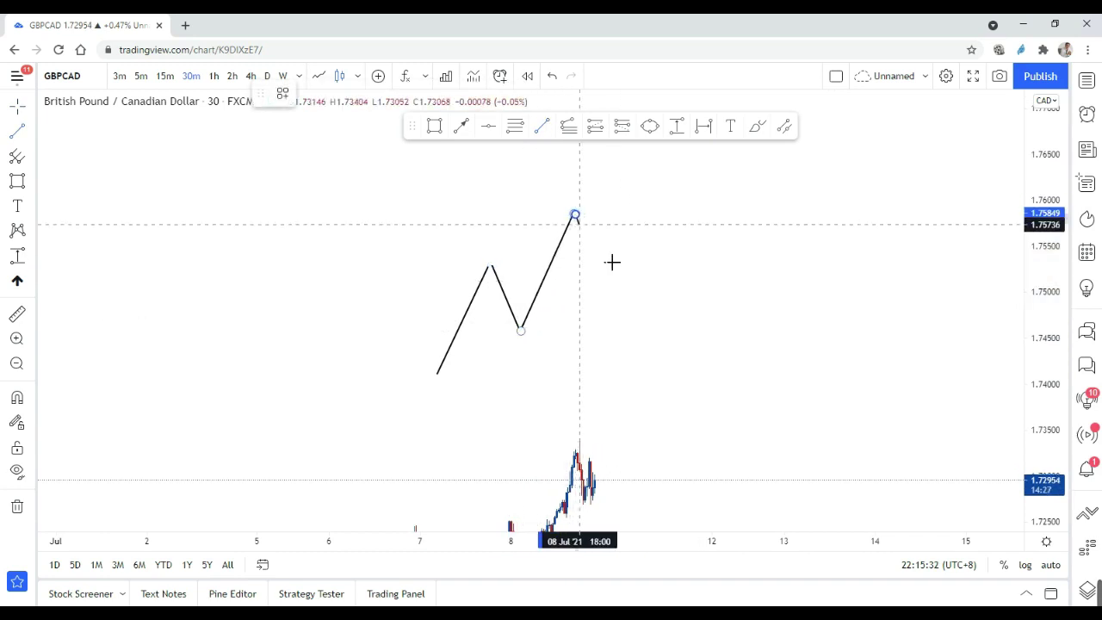
# - Extend the zigzag with trend lines: a pullback to about 1.752 and a rise to a higher peak at about 1.7655
pyautogui.click(574, 214)
pyautogui.click(609, 276)
pyautogui.moveTo(661, 246); pyautogui.dragTo(633, 274)
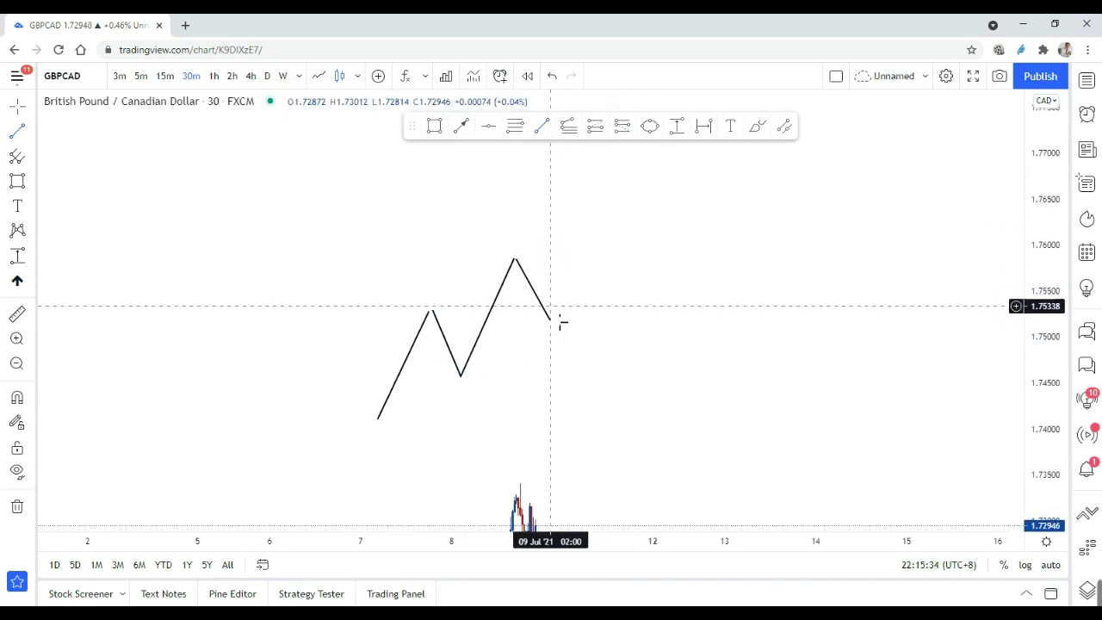
pyautogui.moveTo(551, 318); pyautogui.dragTo(556, 315)
pyautogui.click(612, 221)
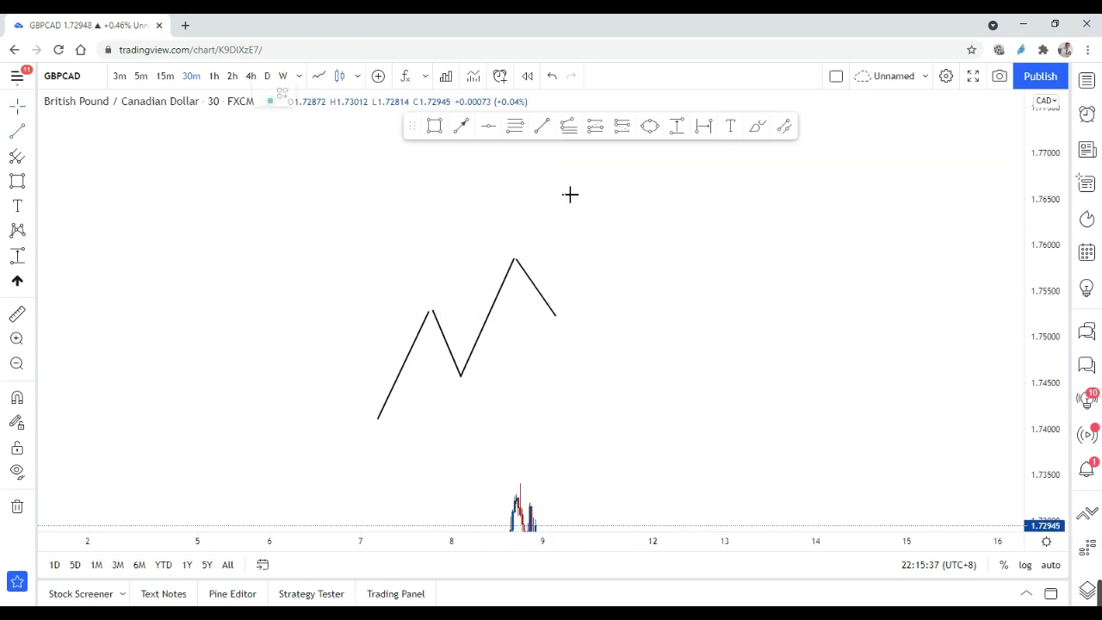
pyautogui.click(556, 316)
pyautogui.click(614, 195)
pyautogui.click(672, 211)
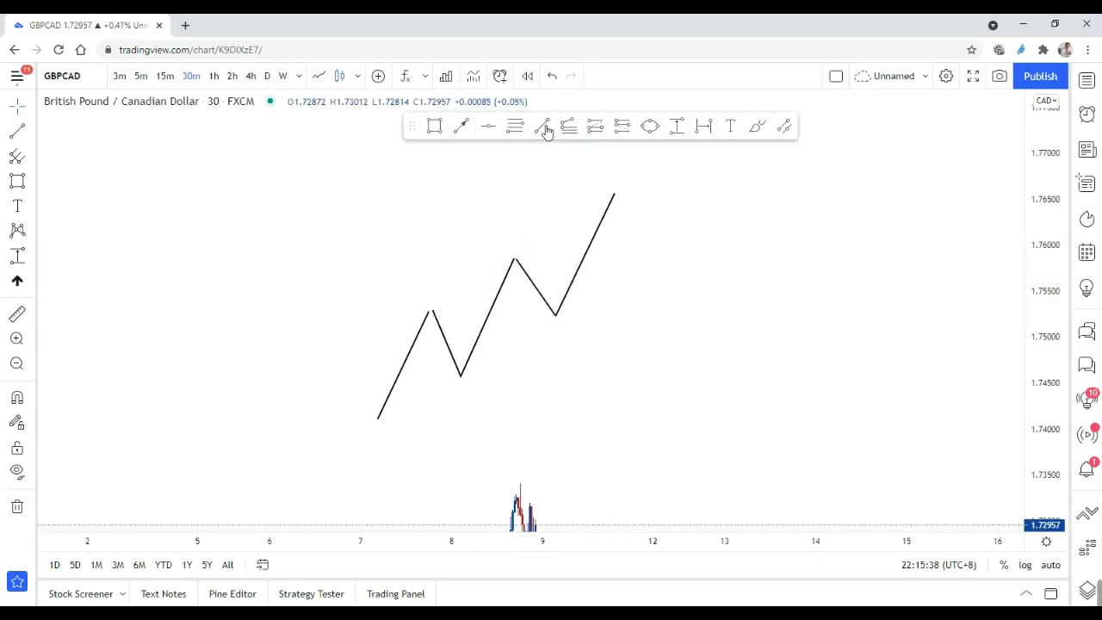
# - Start the decline from the peak with trend lines: down to about 1.762, a small bounce to 1.763, and a drop to 1.750
pyautogui.click(613, 195)
pyautogui.click(629, 234)
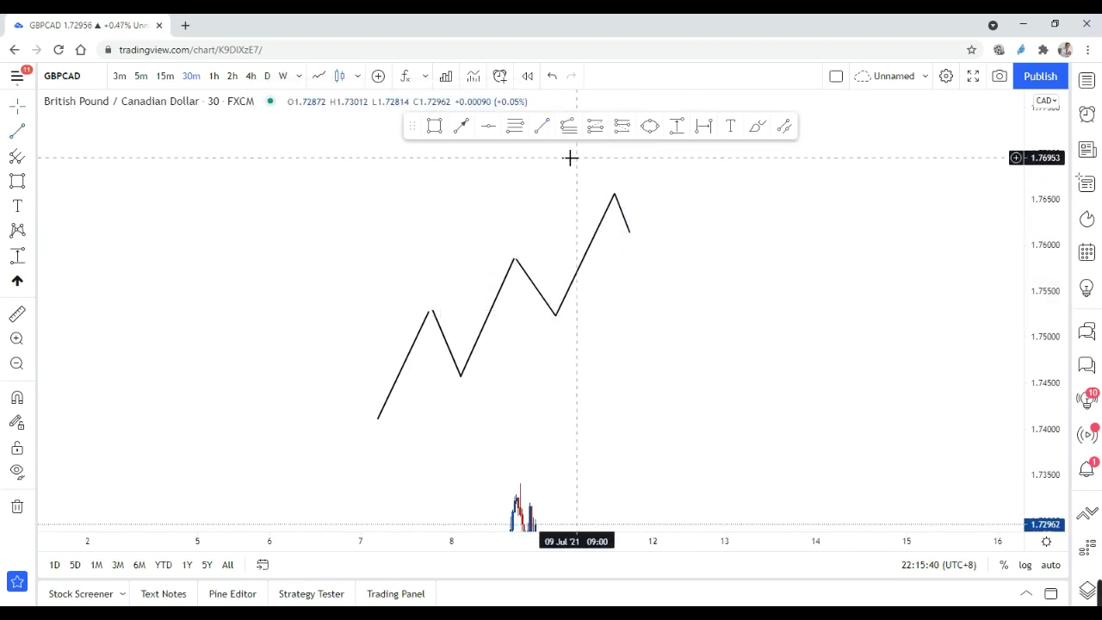
pyautogui.click(645, 236)
pyautogui.click(649, 216)
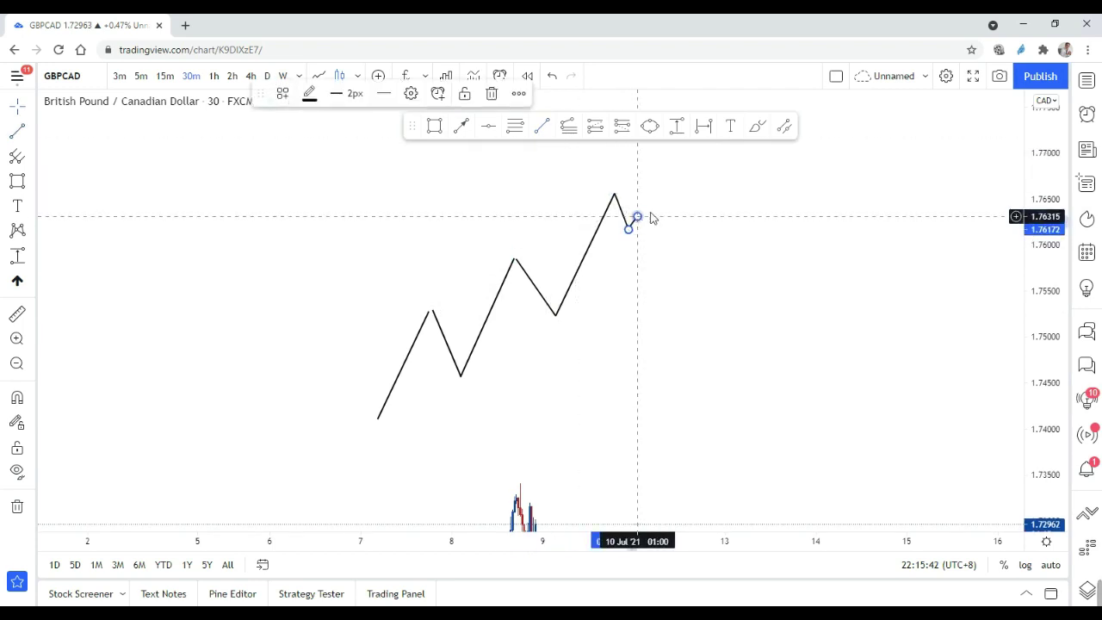
pyautogui.click(635, 217)
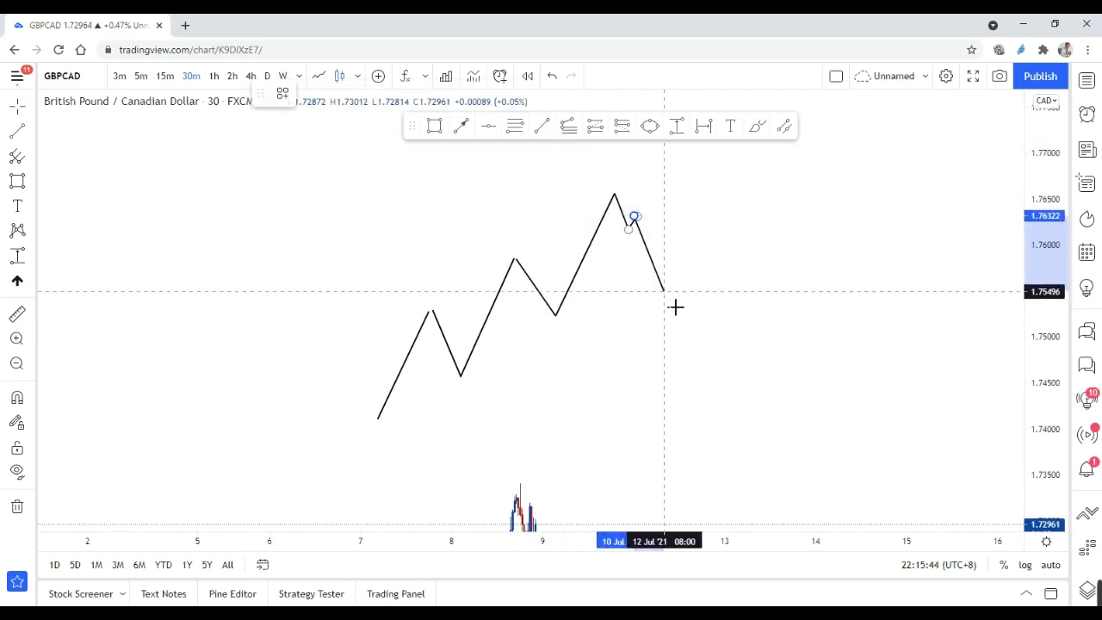
pyautogui.click(680, 334)
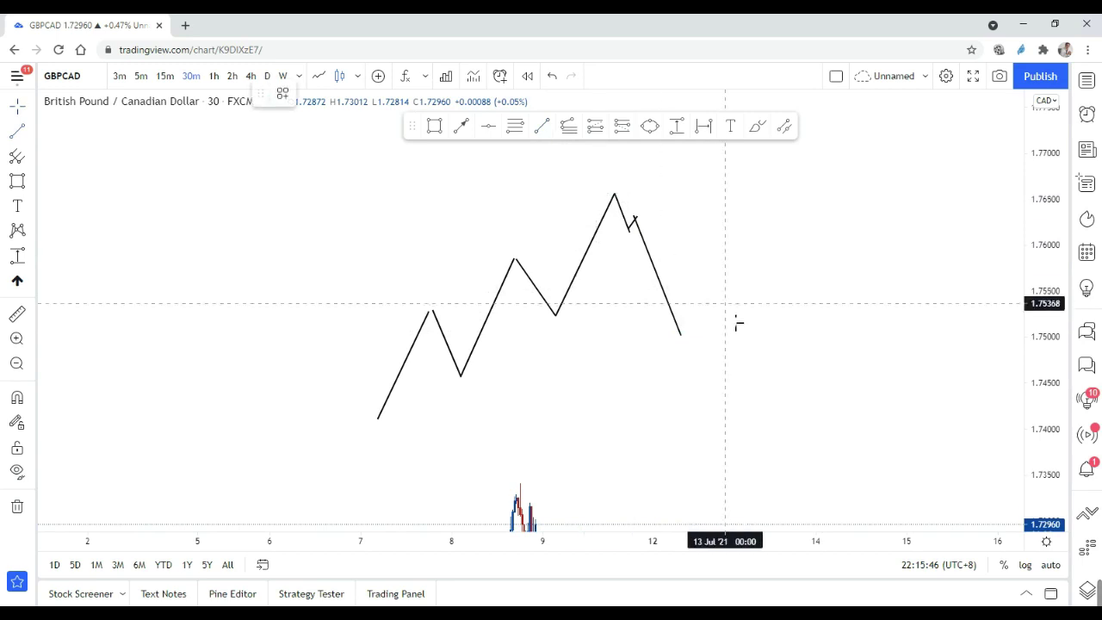
# - Continue the decline with a short bounce to about 1.753 and another falling trend line to about 1.744
pyautogui.click(681, 335)
pyautogui.click(701, 312)
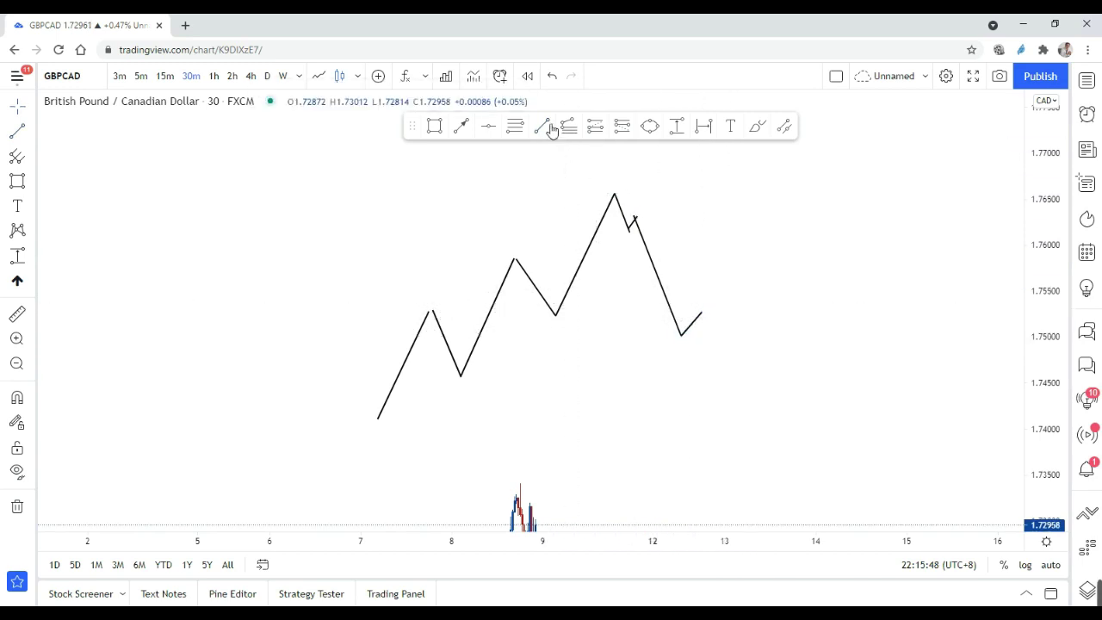
pyautogui.click(701, 311)
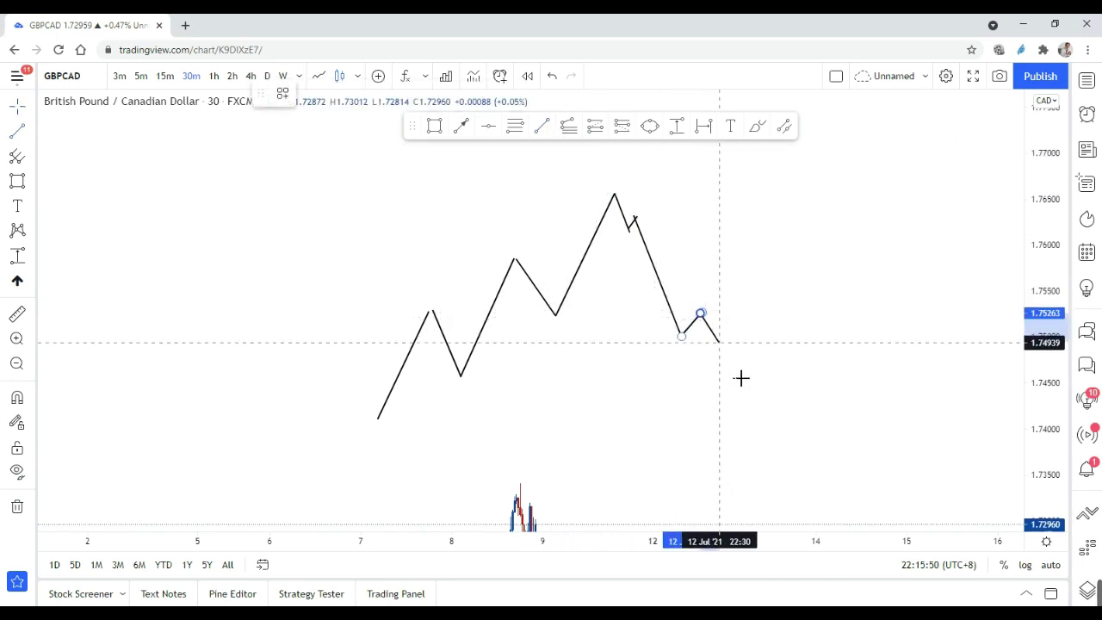
pyautogui.click(739, 393)
# - Draw a thin rectangle zone from about 1.7414 to 1.7429 across the base of the zigzag, starting left of its first low
pyautogui.click(434, 125)
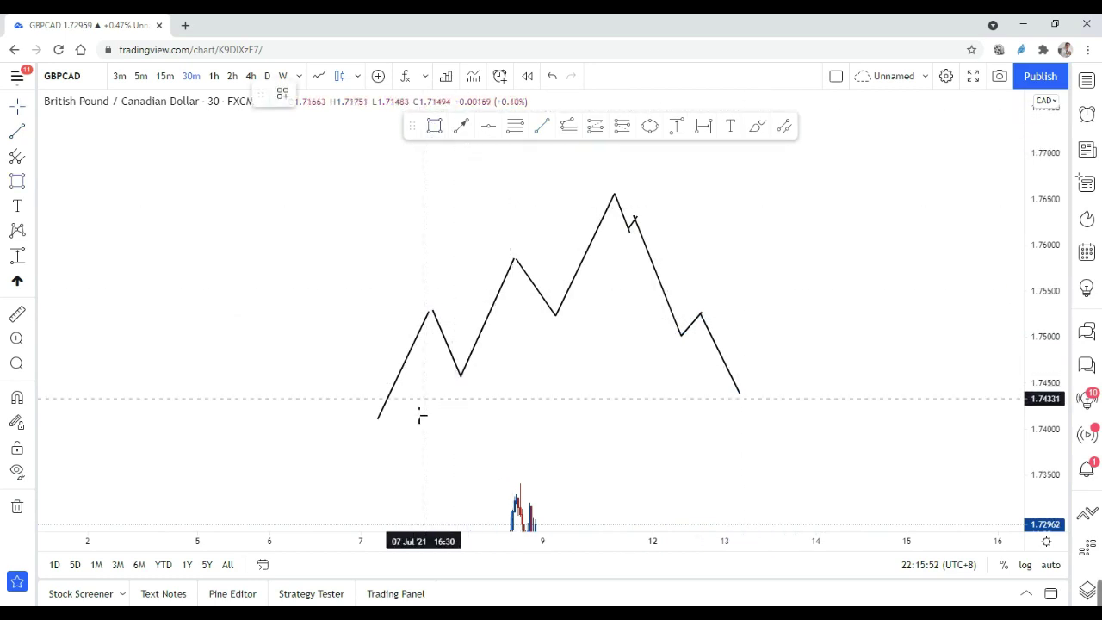
pyautogui.moveTo(356, 417); pyautogui.dragTo(873, 402)
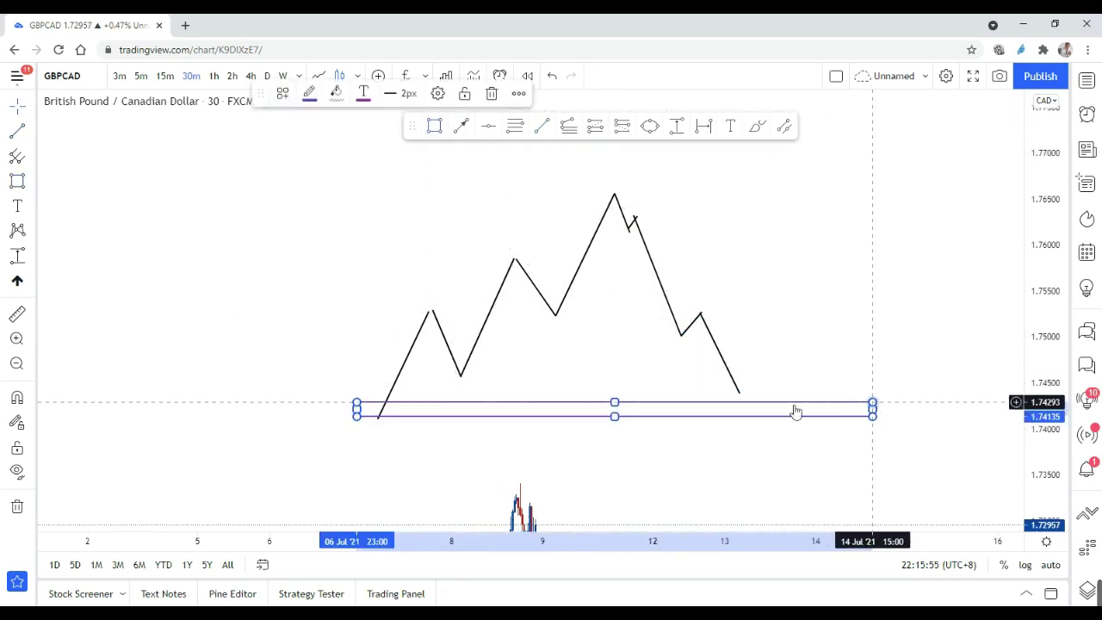
pyautogui.click(526, 425)
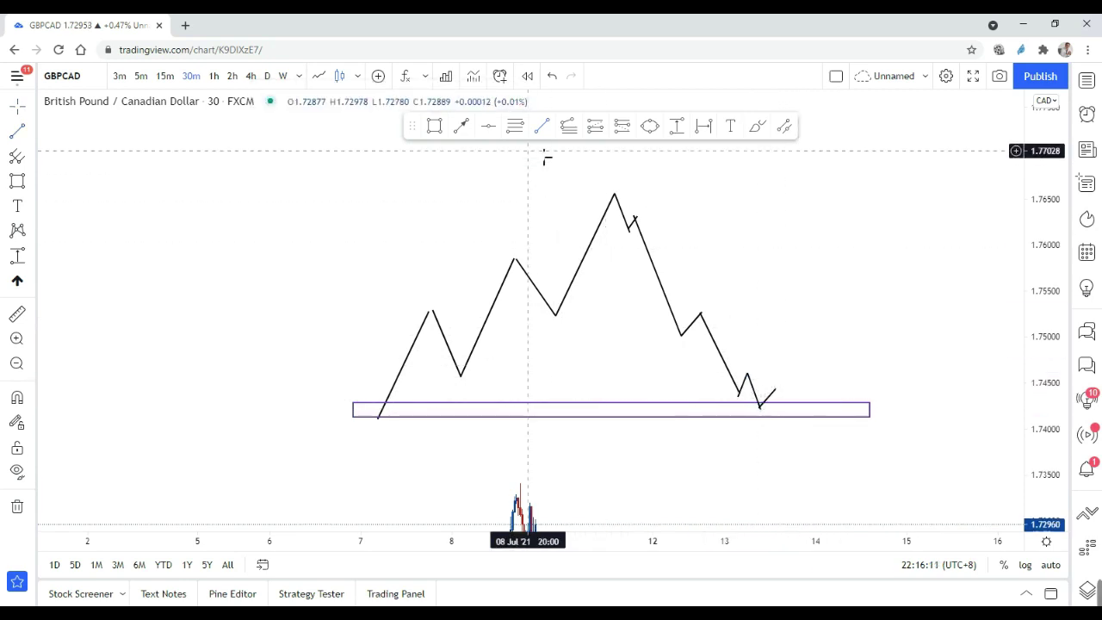
# - Complete the small swings inside the rectangle zone and draw a long rising trend line from it to about 1.760
pyautogui.click(779, 394)
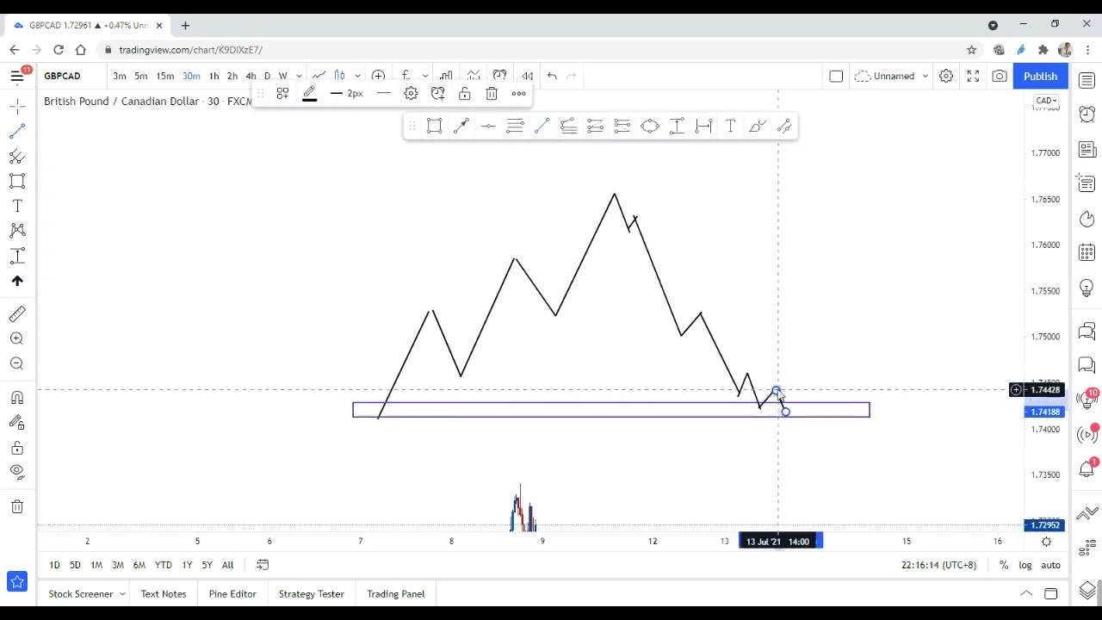
pyautogui.click(783, 395)
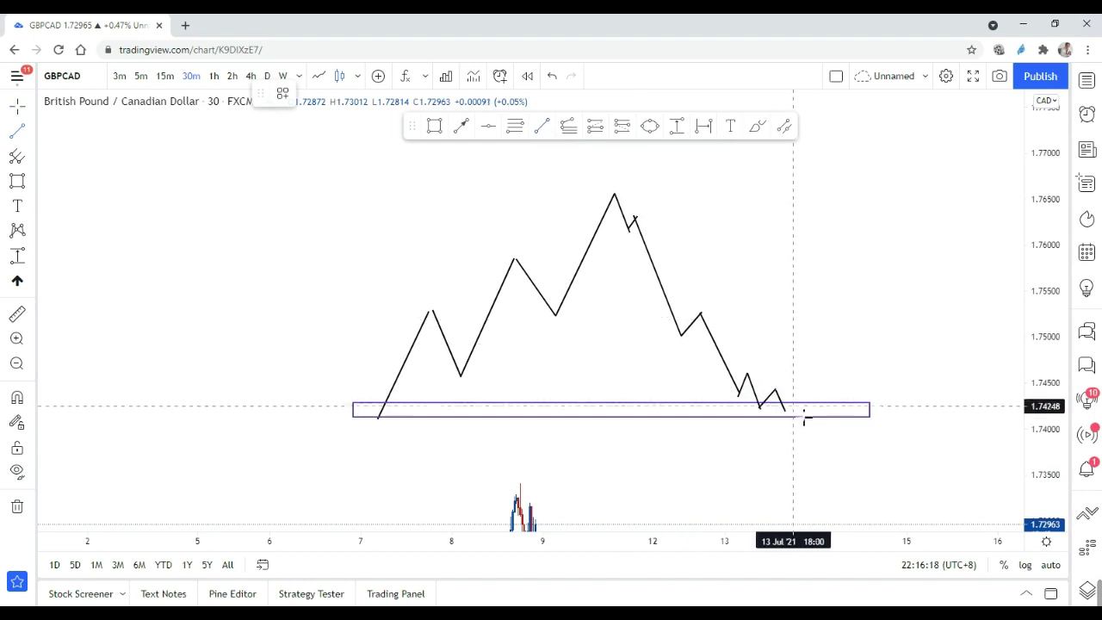
pyautogui.doubleClick(852, 243)
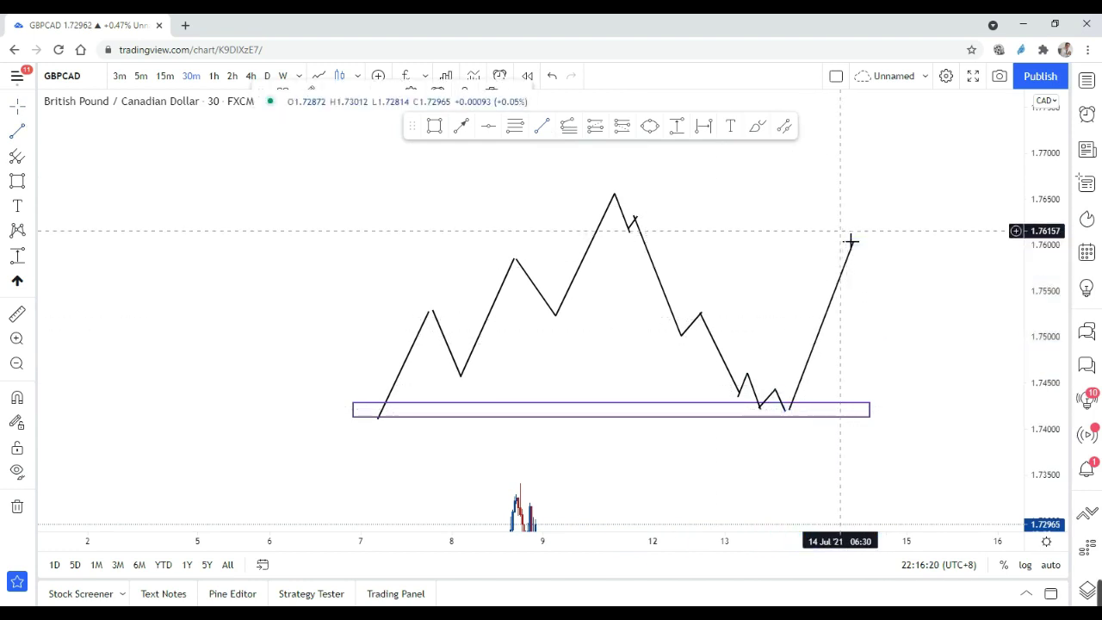
# - Add an upward arrow beside the final rising line, from about 1.747 to about 1.757
pyautogui.click(461, 125)
pyautogui.click(832, 363)
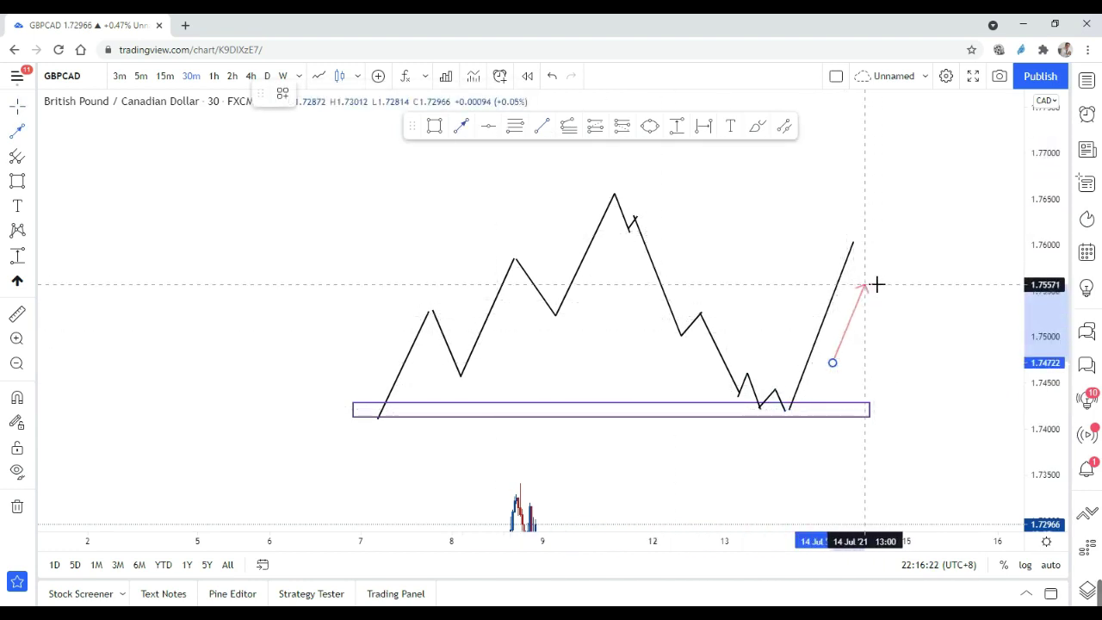
pyautogui.click(867, 274)
pyautogui.click(924, 298)
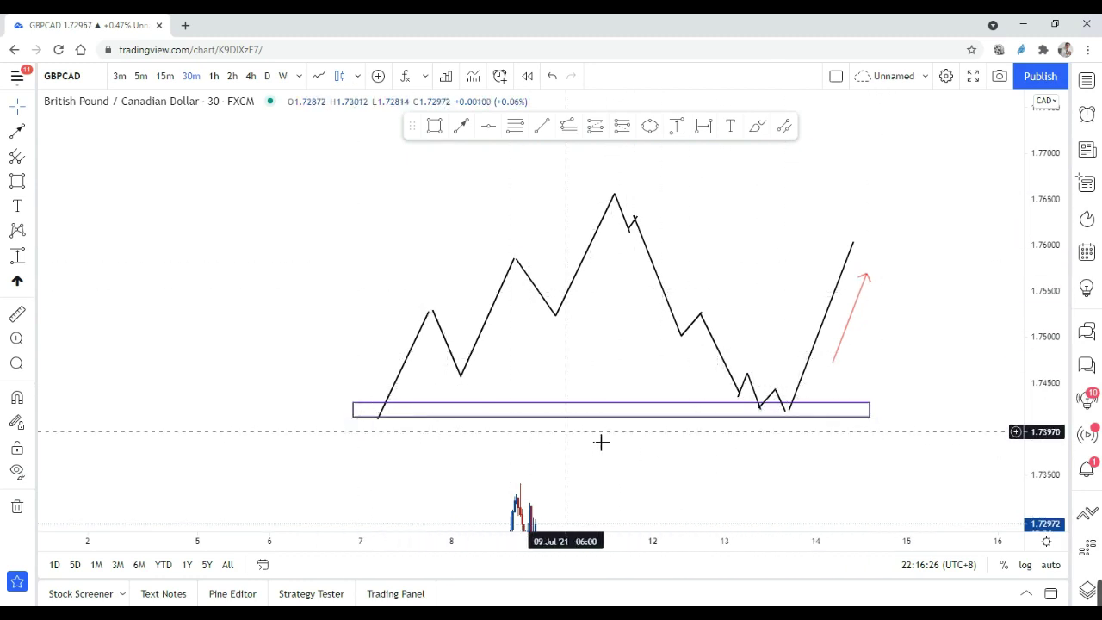
# - Remove all drawings from the chart
pyautogui.click(548, 410)
pyautogui.click(717, 434)
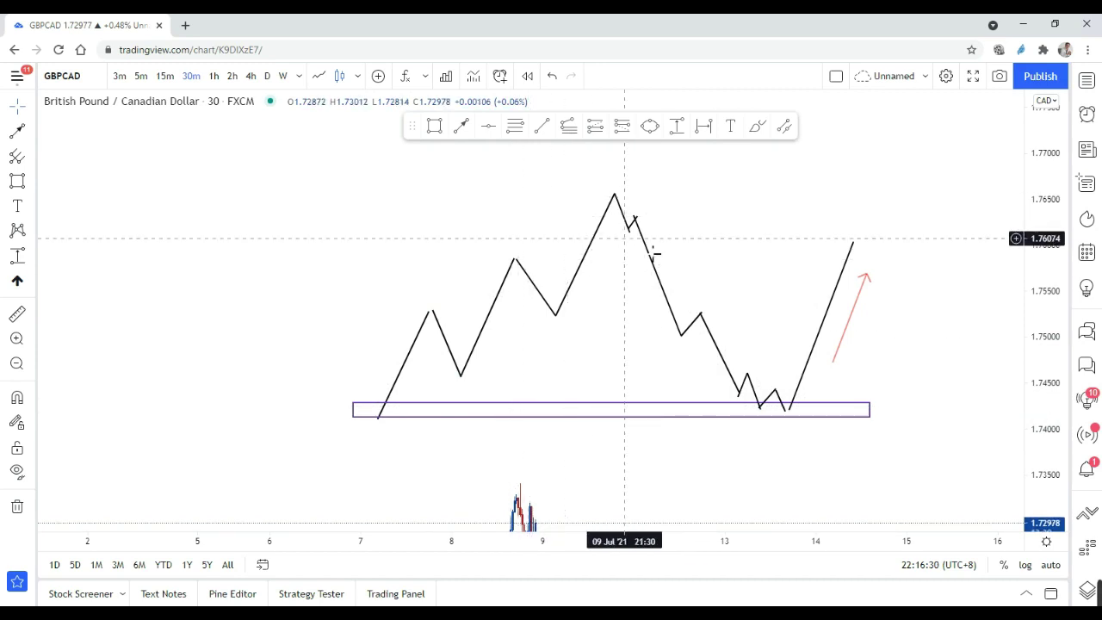
pyautogui.click(16, 506)
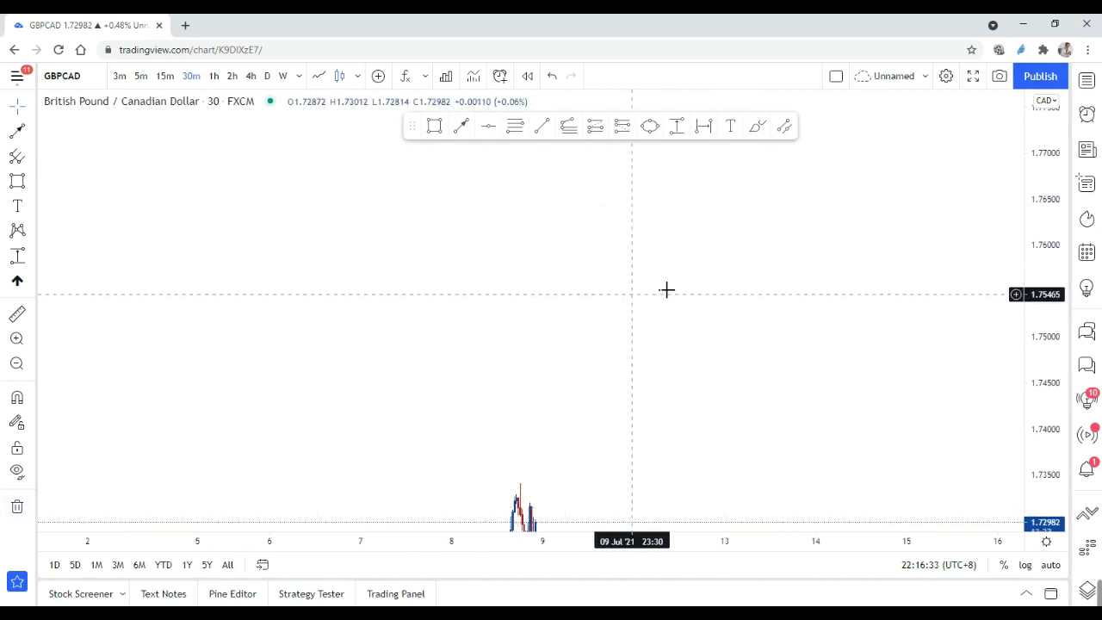
# - Begin a new zigzag with a trend line rising from about 1.743 to 1.749 and a pullback to about 1.746
pyautogui.click(541, 126)
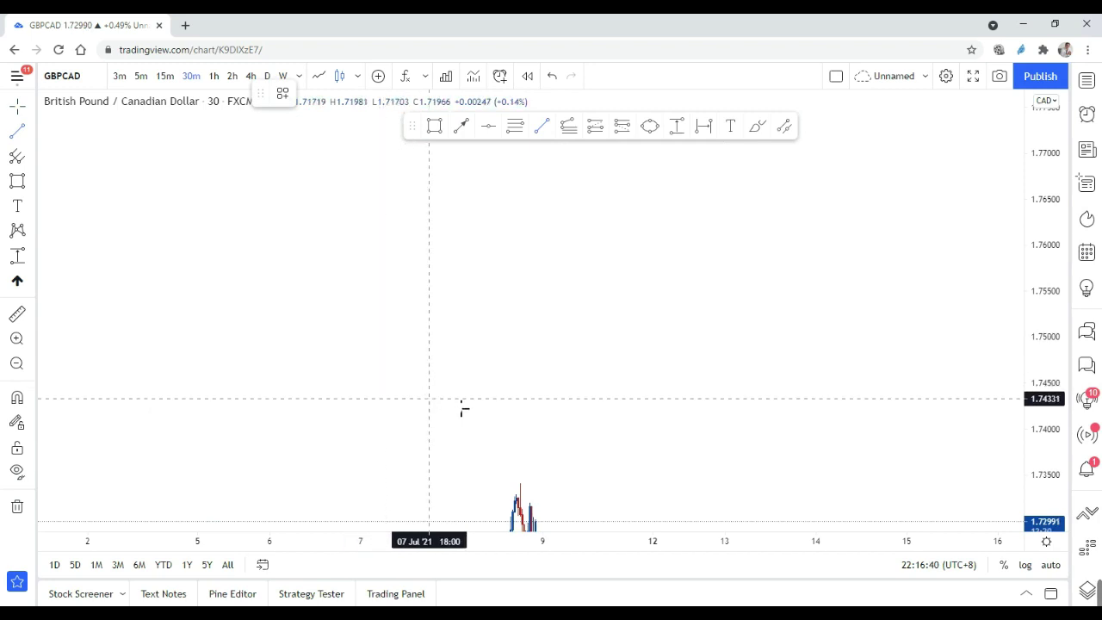
pyautogui.click(476, 397)
pyautogui.click(508, 350)
pyautogui.click(510, 284)
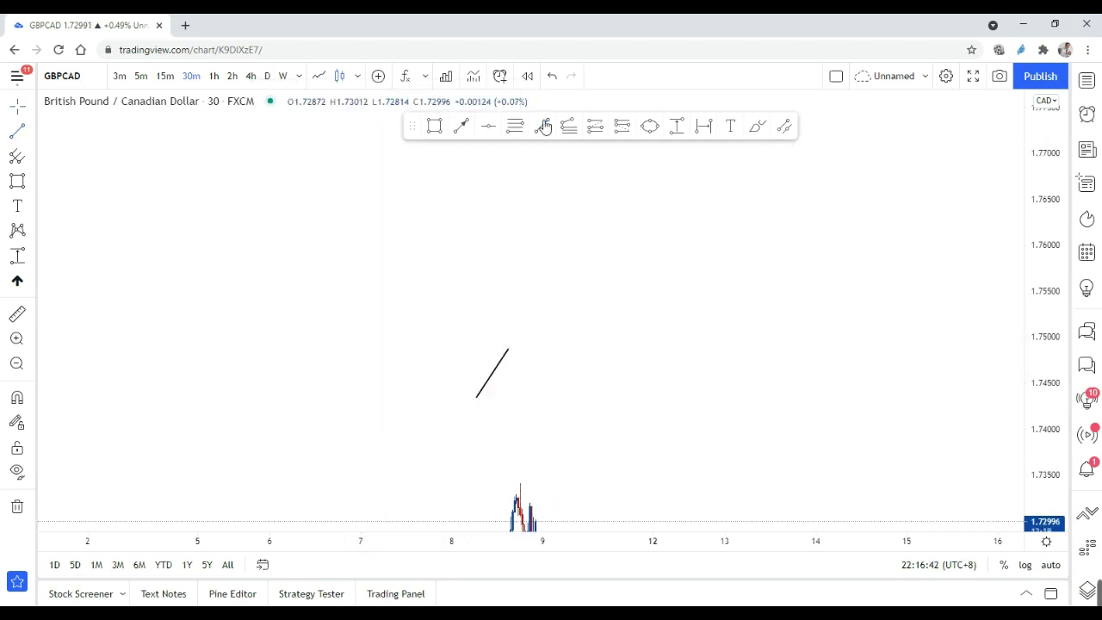
pyautogui.click(509, 349)
pyautogui.click(546, 374)
pyautogui.click(541, 295)
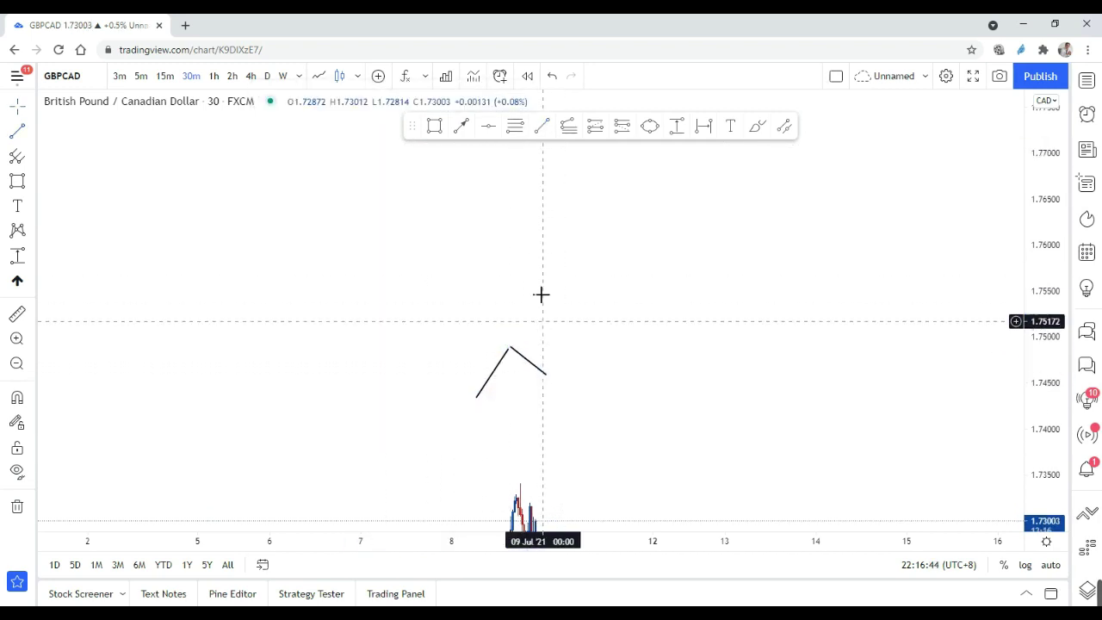
# - Draw a second rising leg to about 1.755 and adjust the line ends so the pullback meets the first peak
pyautogui.click(547, 375)
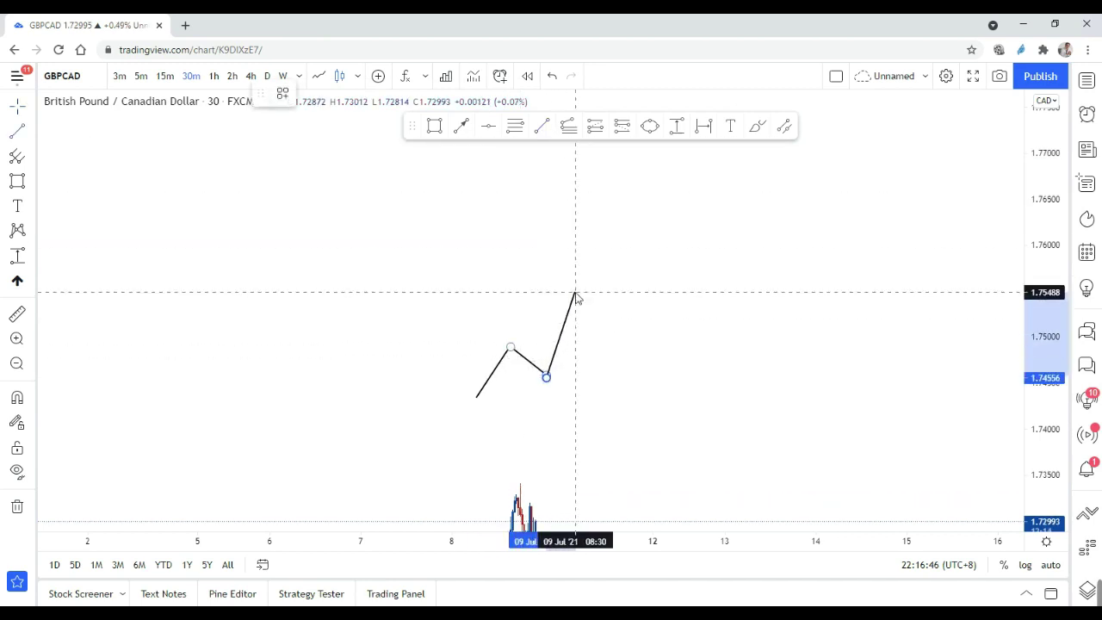
pyautogui.click(575, 294)
pyautogui.moveTo(512, 351); pyautogui.dragTo(507, 353)
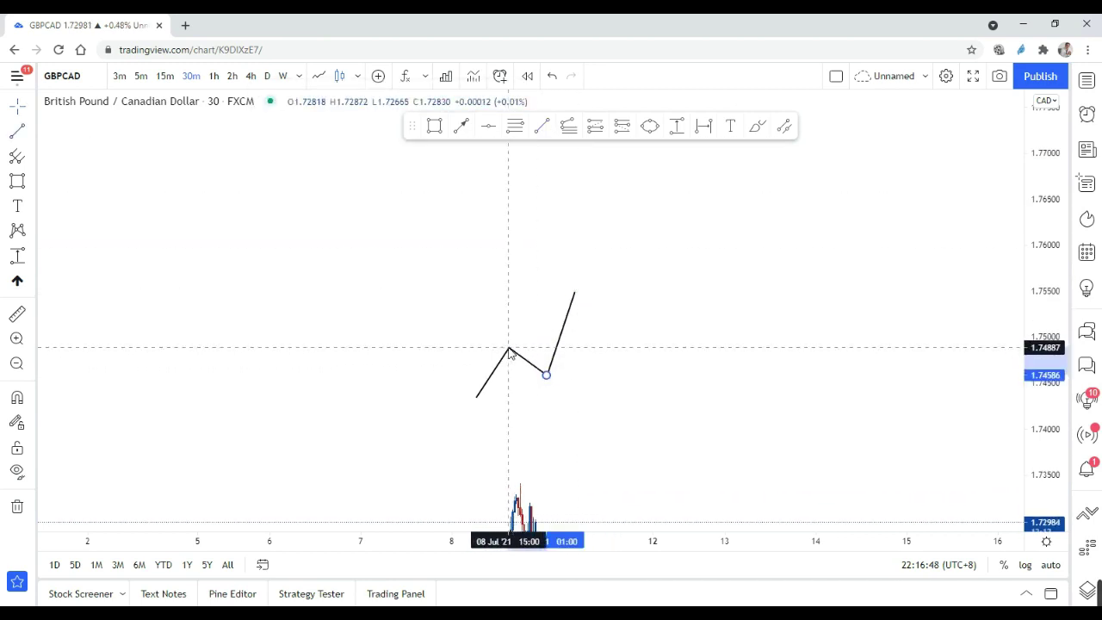
pyautogui.click(580, 307)
pyautogui.moveTo(575, 294); pyautogui.dragTo(580, 295)
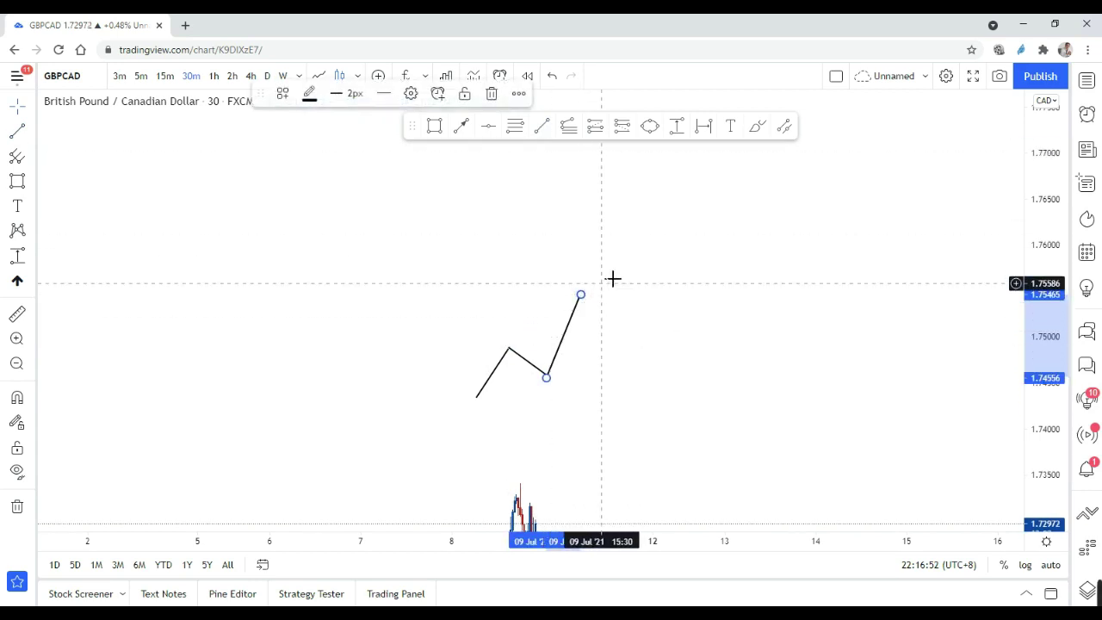
# - Extend the new zigzag with a pullback to about 1.749 and a third rising trend line to about 1.761
pyautogui.click(603, 308)
pyautogui.moveTo(580, 294)
pyautogui.mouseDown()
pyautogui.moveTo(603, 343)
pyautogui.moveTo(647, 250)
pyautogui.moveTo(635, 240)
pyautogui.mouseUp()
pyautogui.click(541, 126)
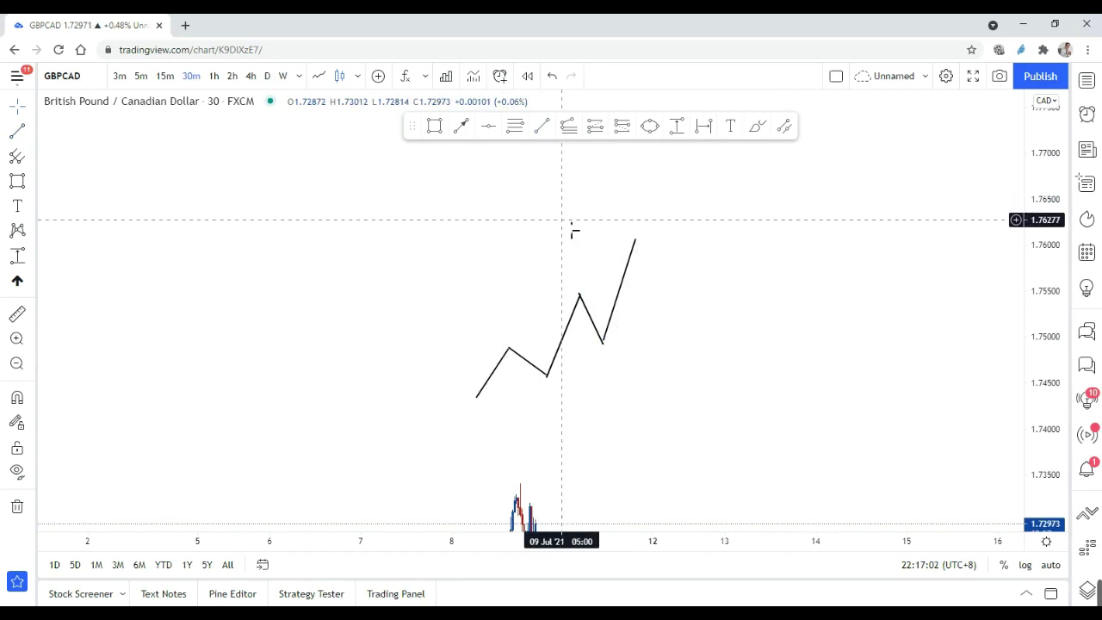
# - Add an "H1" text label just beside the third rising leg of the zigzag
pyautogui.click(730, 127)
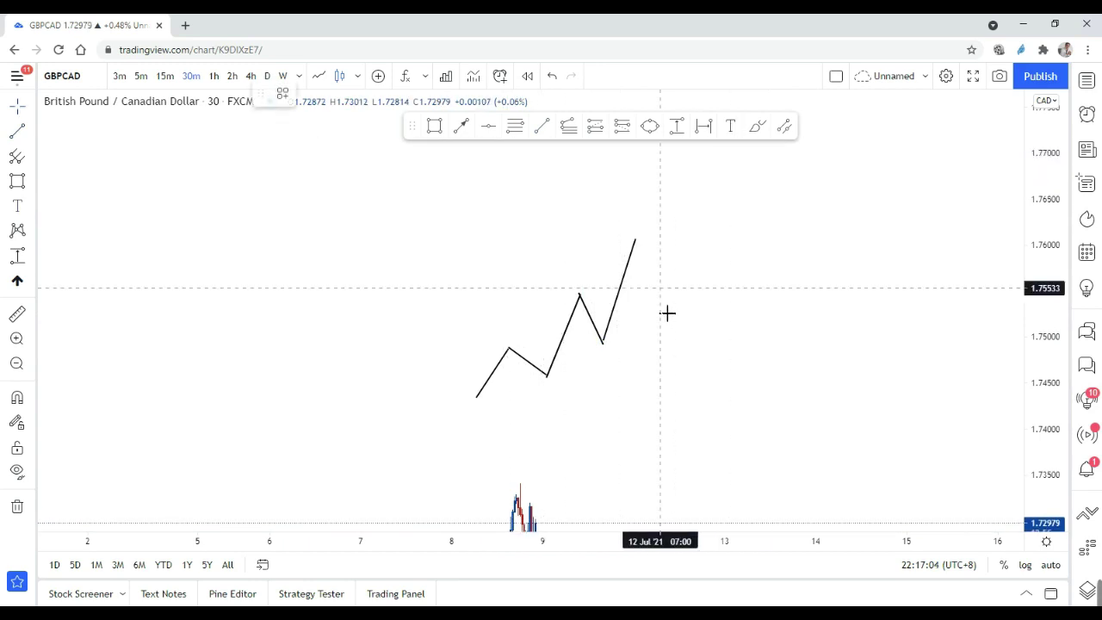
pyautogui.click(659, 320)
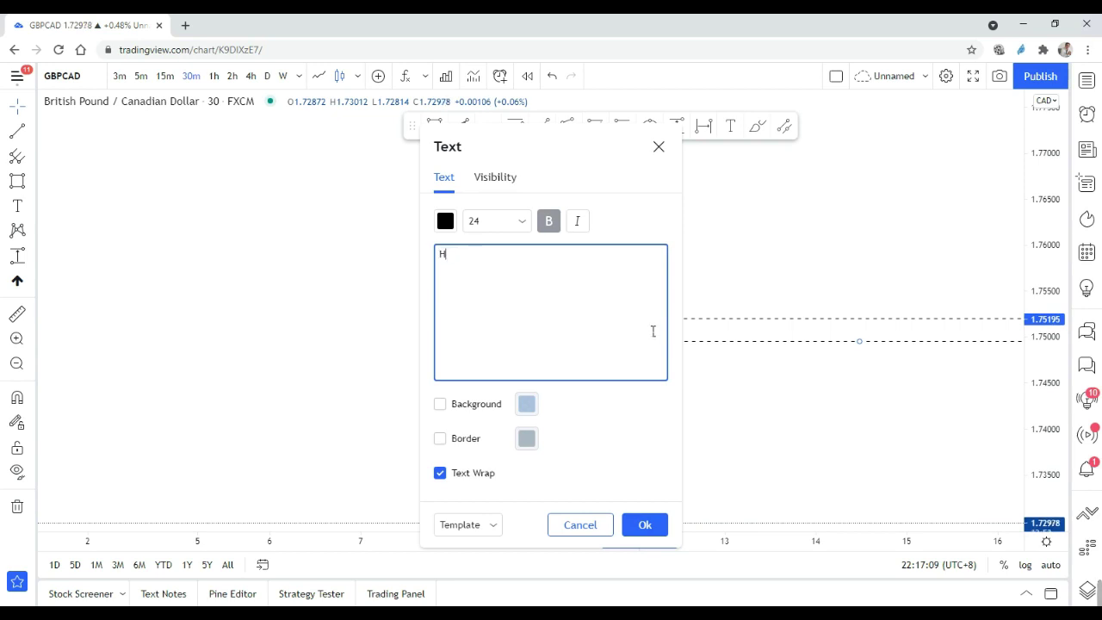
pyautogui.click(645, 524)
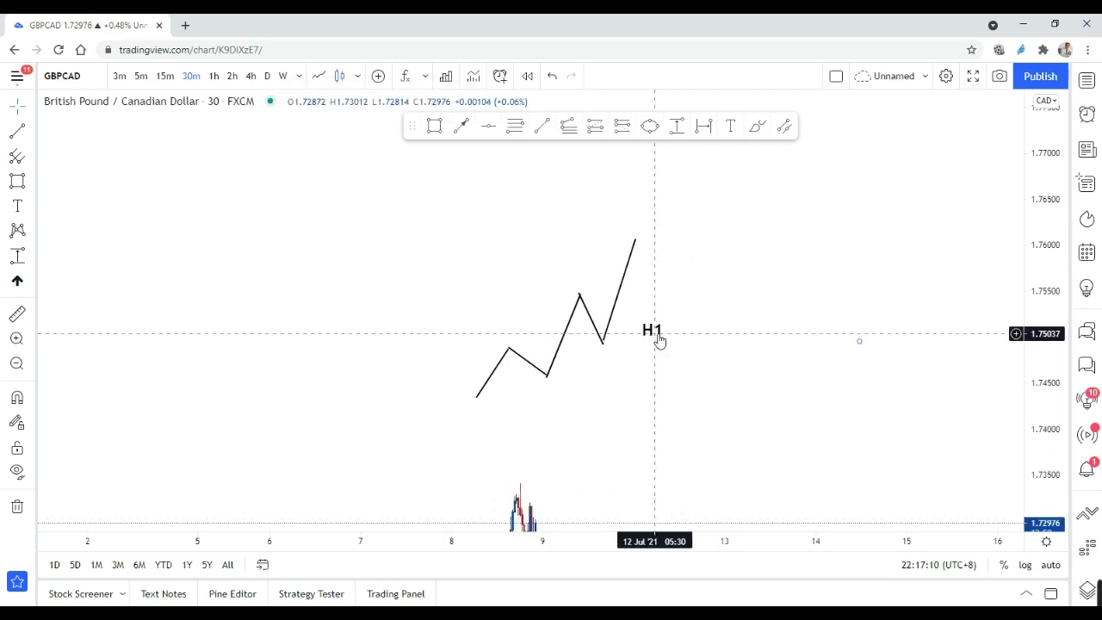
pyautogui.moveTo(654, 335); pyautogui.dragTo(645, 321)
pyautogui.click(669, 384)
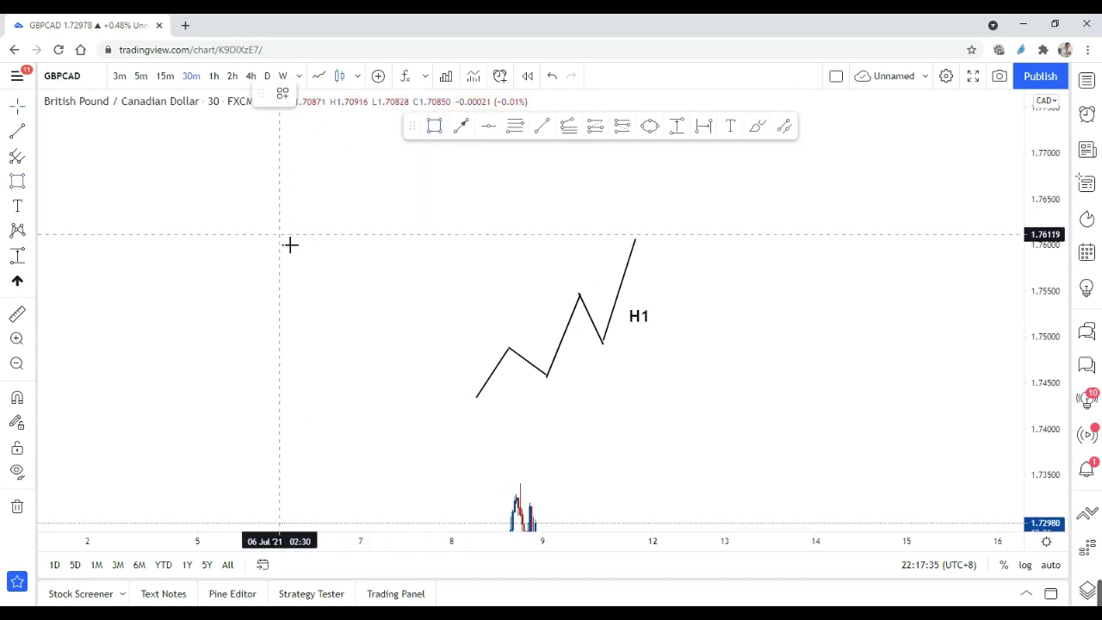
# - Draw a rectangular zone above the zigzag's final high, from about 1.761 to 1.764
pyautogui.moveTo(279, 234)
pyautogui.mouseDown()
pyautogui.moveTo(364, 207)
pyautogui.moveTo(704, 207)
pyautogui.mouseUp()
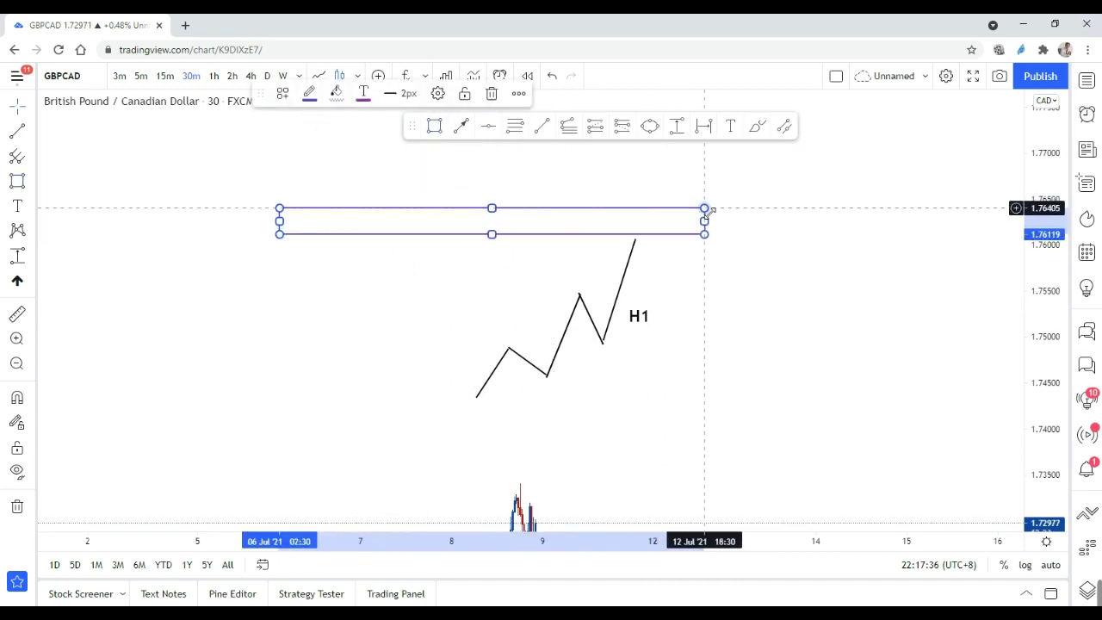
pyautogui.click(729, 219)
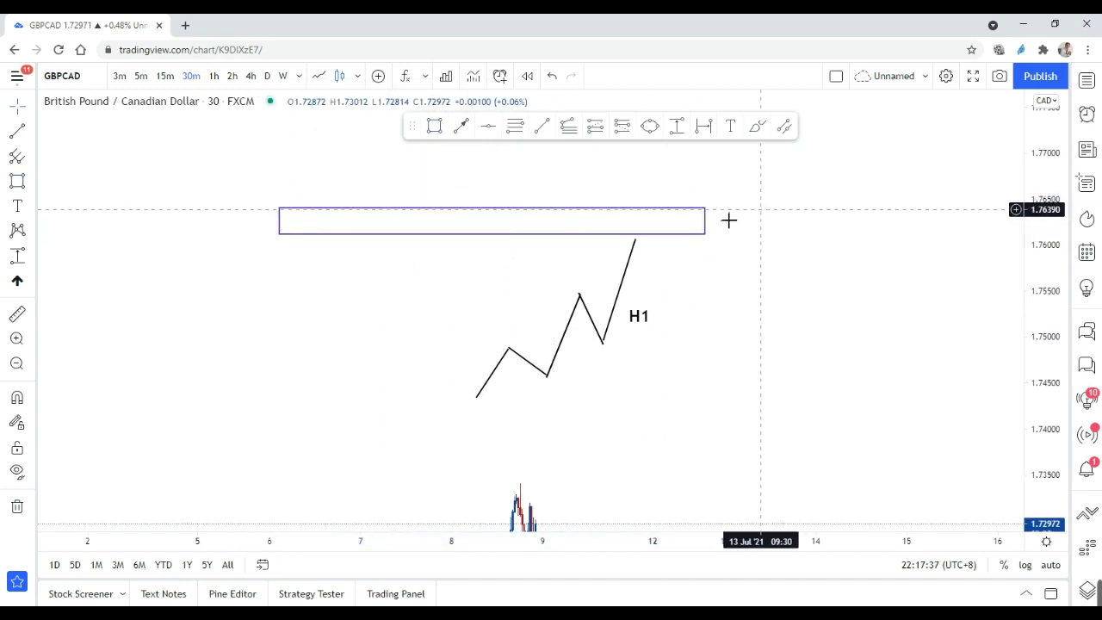
pyautogui.click(282, 223)
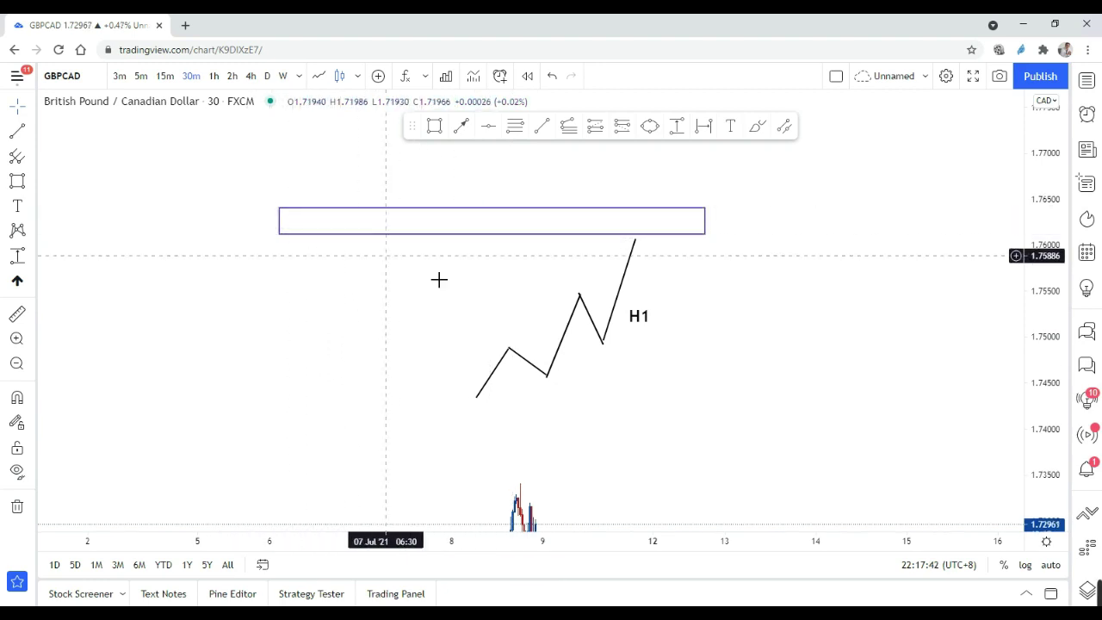
# - Draw a rising arrow alongside the zigzag from about 1.747 to 1.758 to mark the trend direction
pyautogui.click(465, 129)
pyautogui.click(468, 368)
pyautogui.click(558, 268)
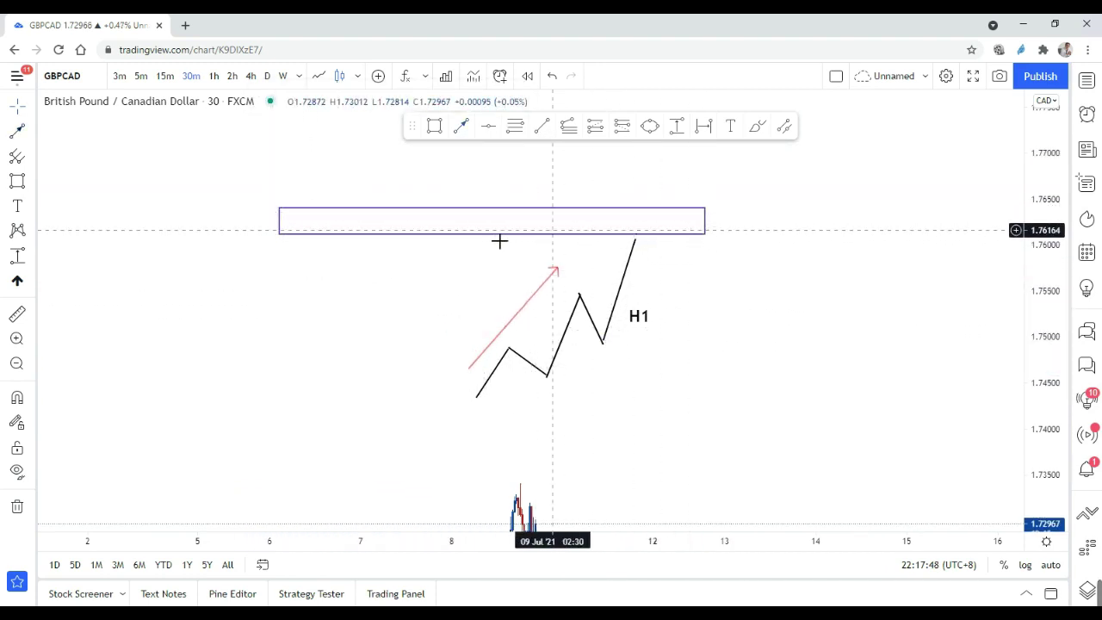
# - Invert the price scale and extend the zone's outer edge to about 1.7675
pyautogui.rightClick(1037, 223)
pyautogui.click(1011, 314)
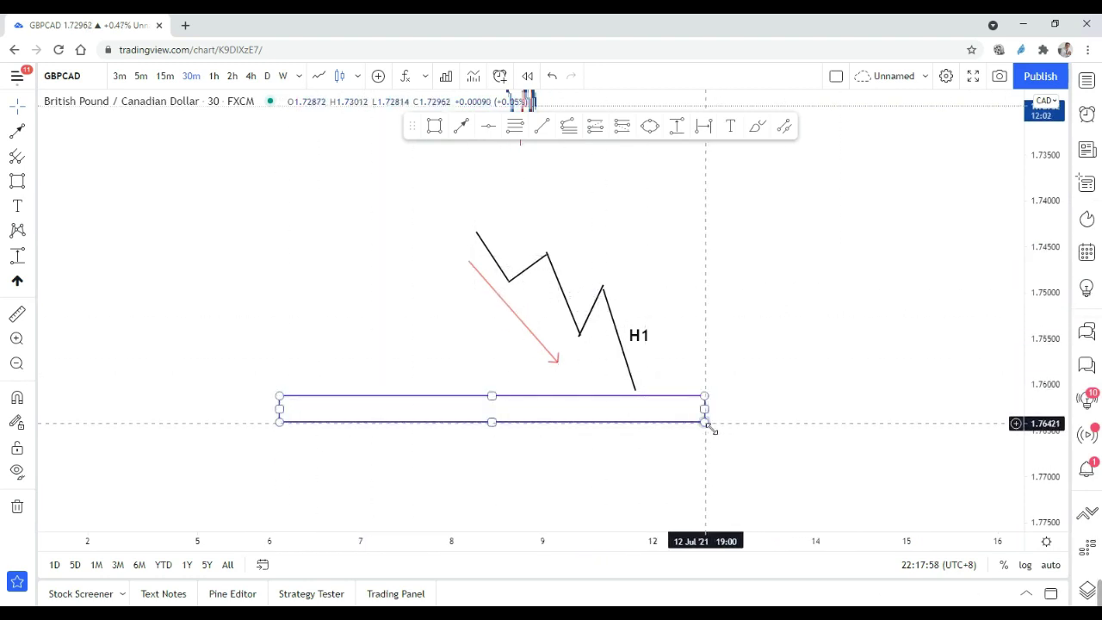
pyautogui.moveTo(705, 422); pyautogui.dragTo(710, 453)
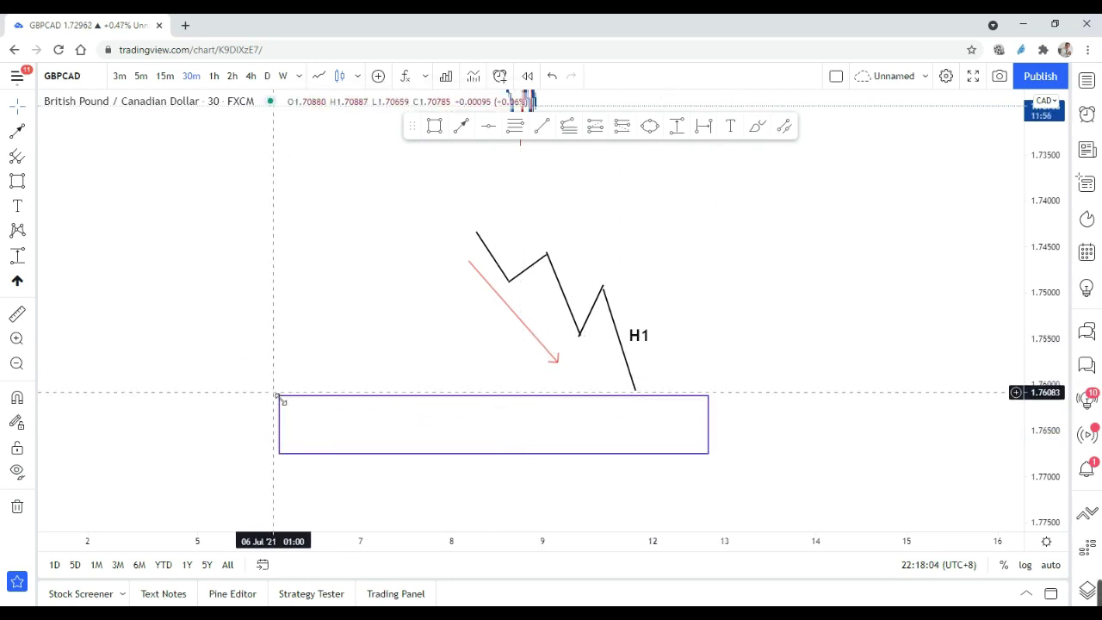
pyautogui.moveTo(838, 361); pyautogui.dragTo(789, 352)
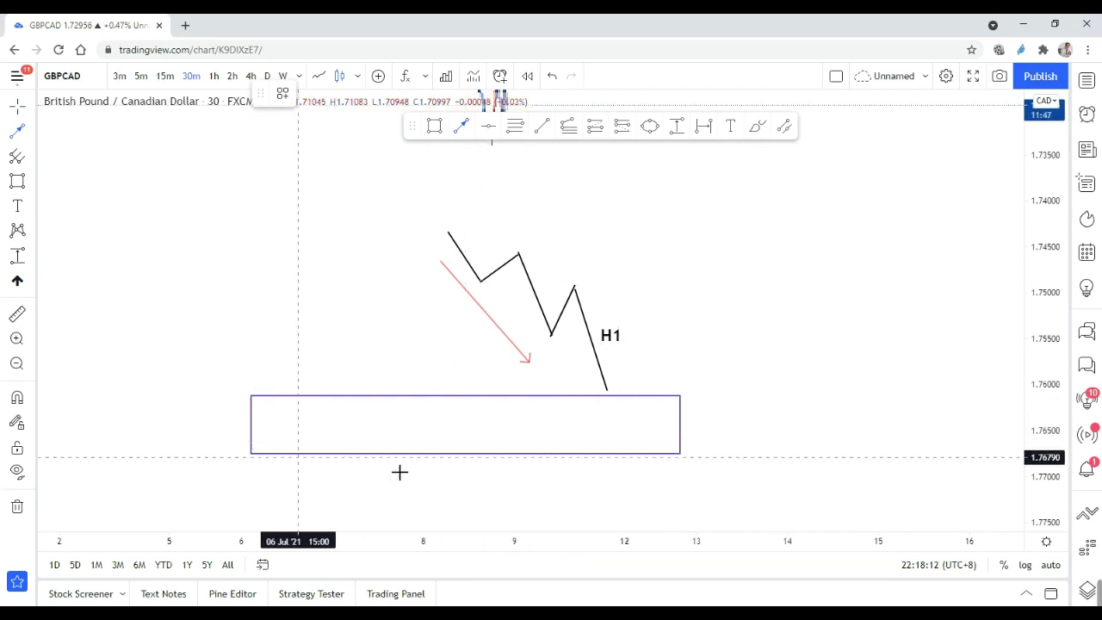
# - Draw an arrow bouncing off the zone from about 1.761 and lengthen it so its tip reaches about 1.743
pyautogui.click(624, 390)
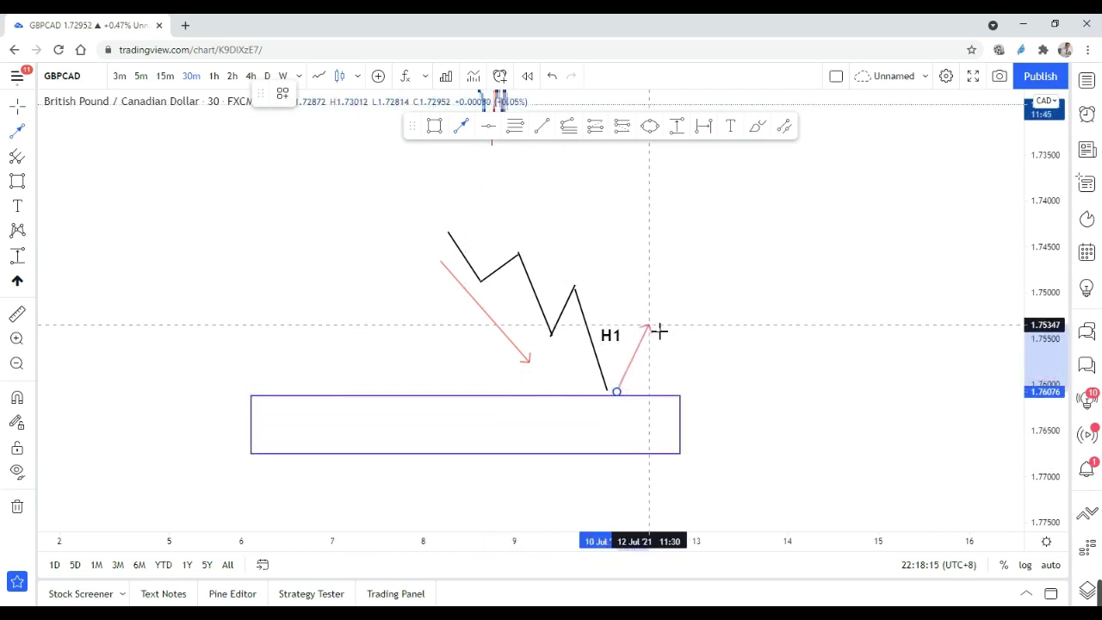
pyautogui.click(671, 269)
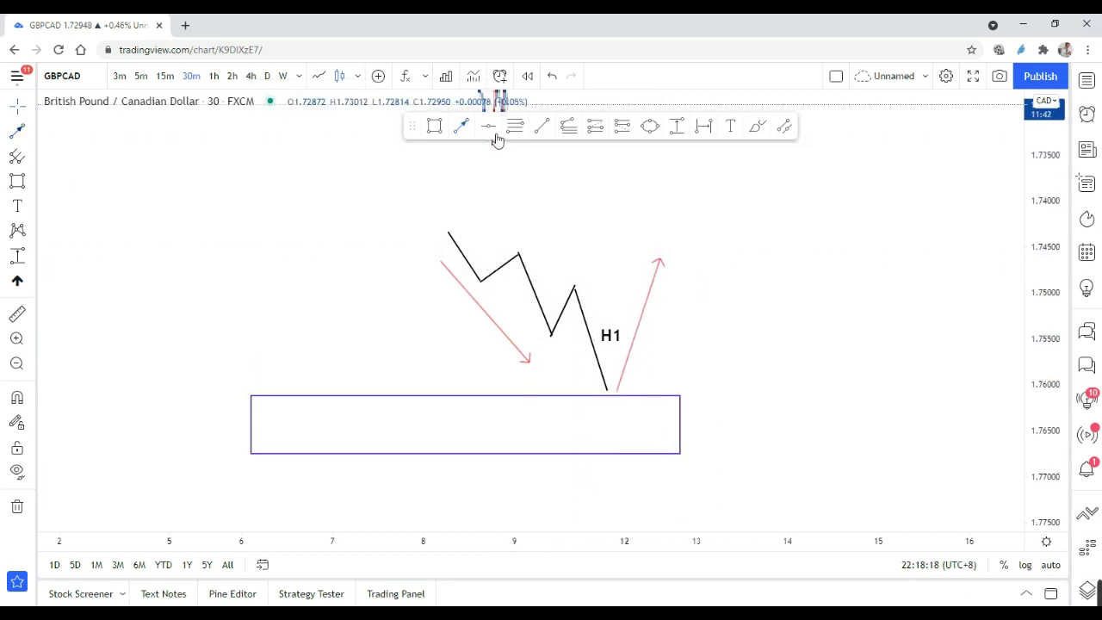
pyautogui.click(661, 259)
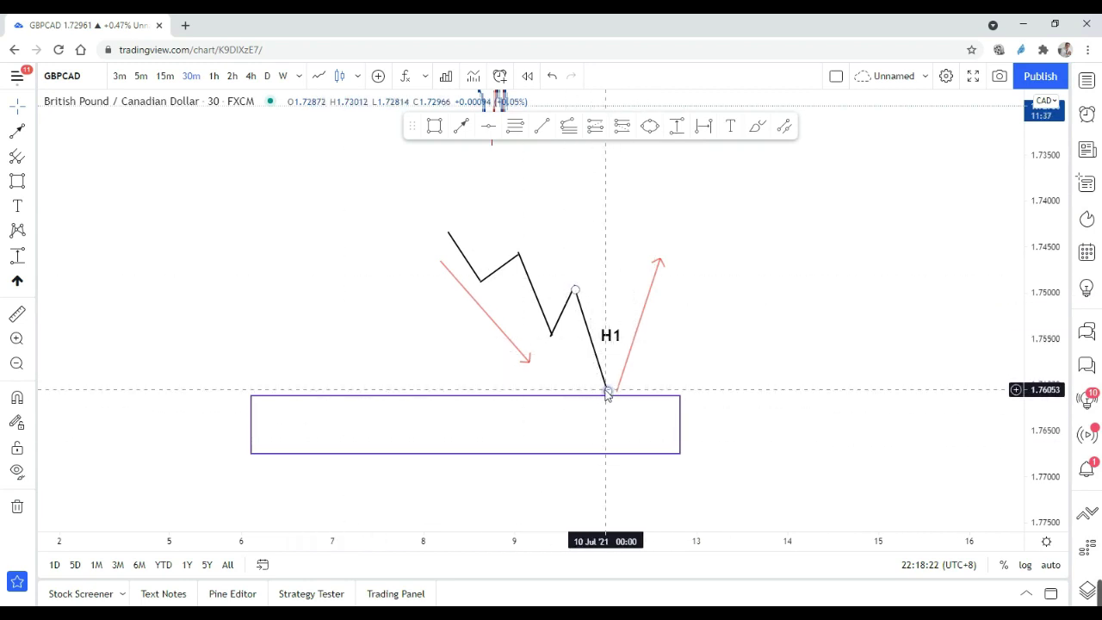
pyautogui.click(752, 387)
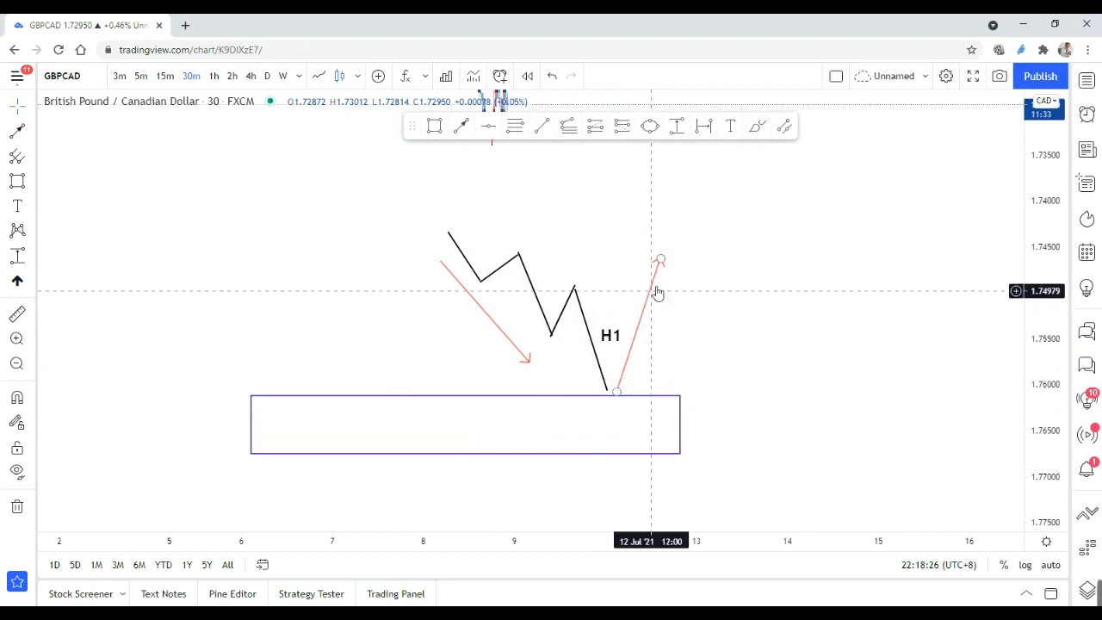
pyautogui.moveTo(660, 259); pyautogui.dragTo(666, 228)
pyautogui.click(734, 257)
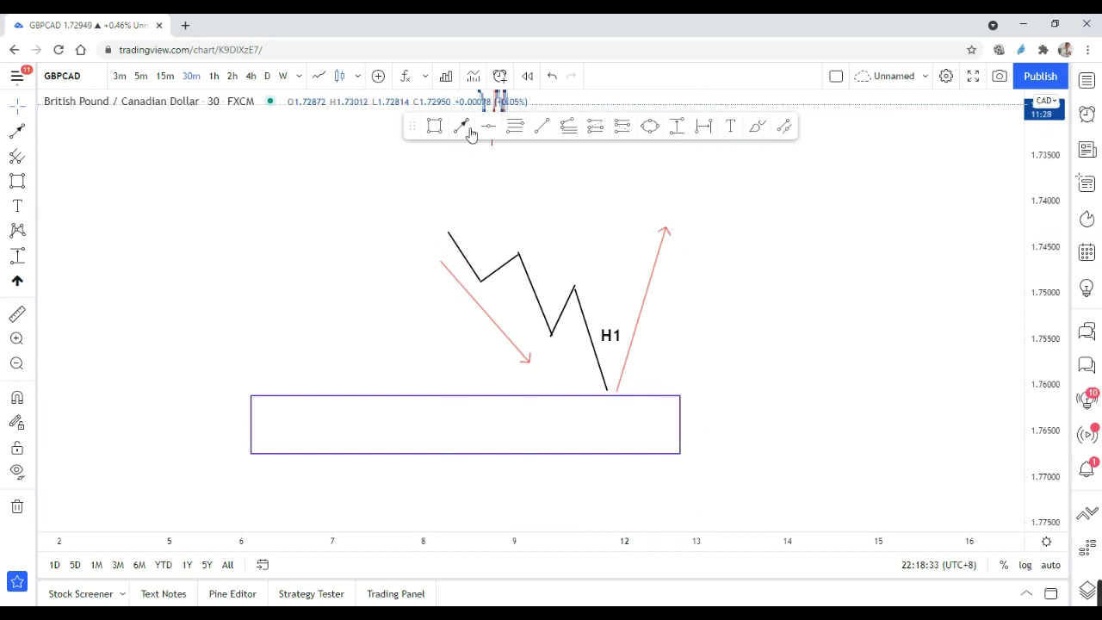
# - Draw a second arrow from the bounce's tip through the zone's price level to about 1.772, starting close to that tip
pyautogui.click(681, 231)
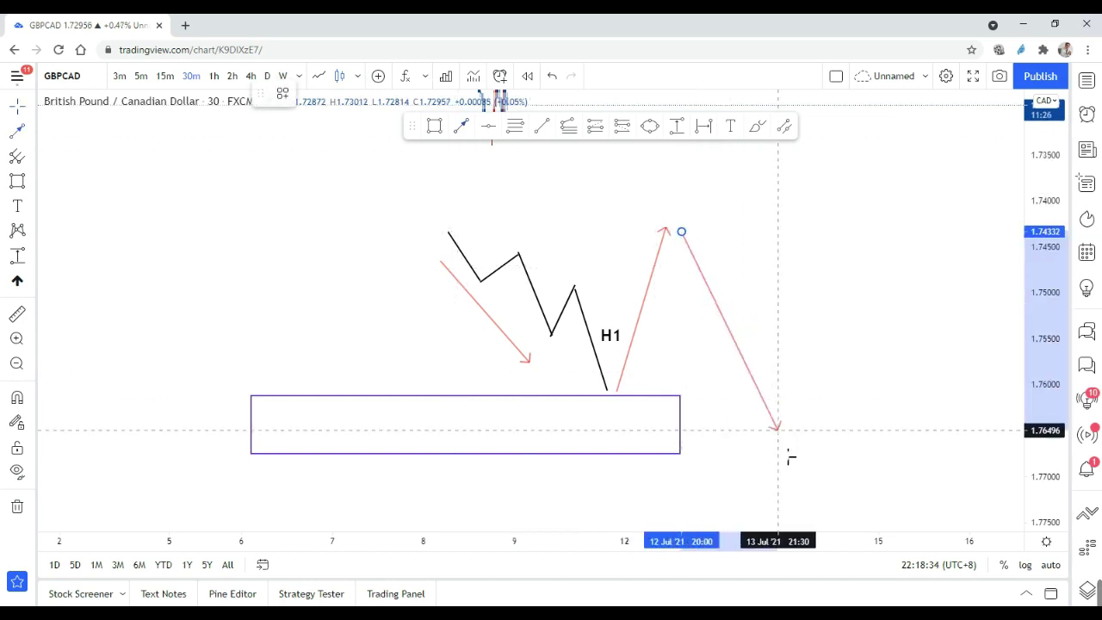
pyautogui.click(783, 495)
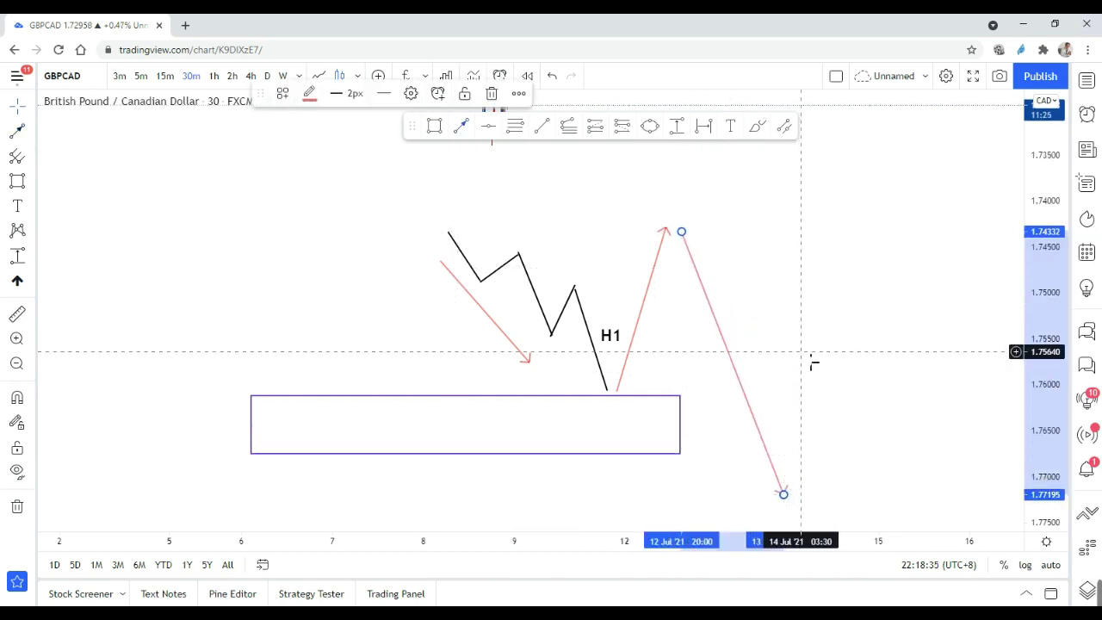
pyautogui.click(678, 235)
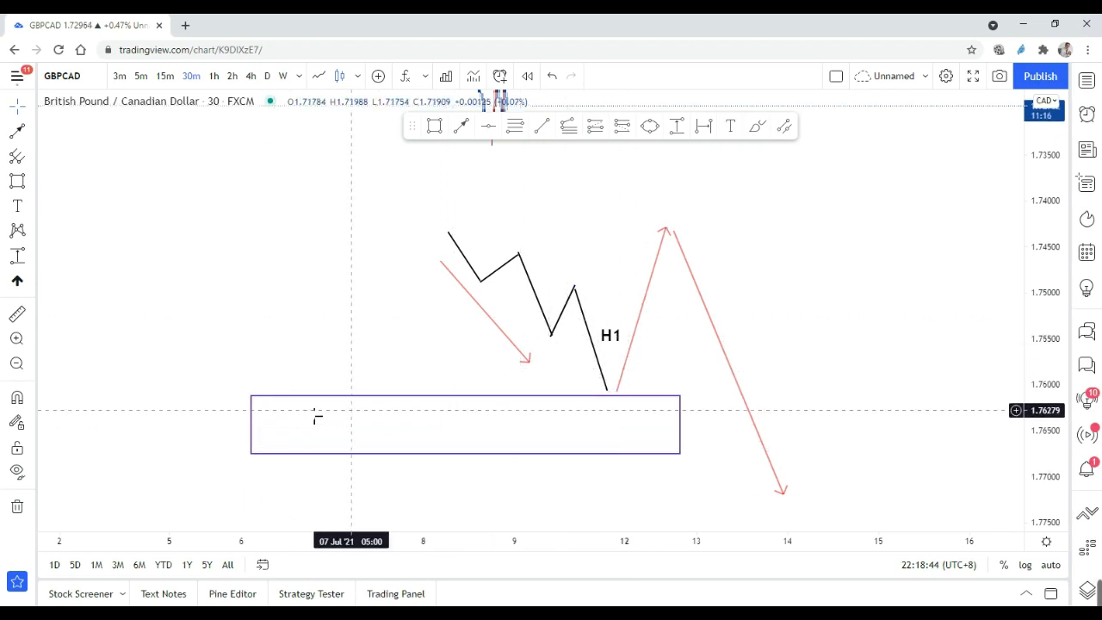
pyautogui.click(252, 398)
pyautogui.click(252, 405)
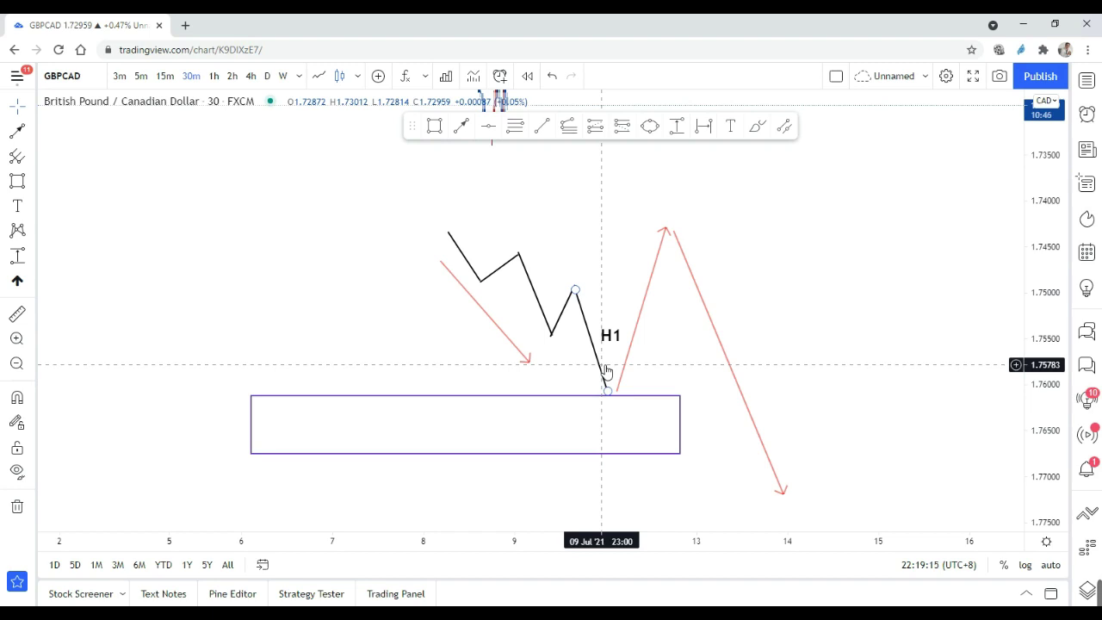
# - Turn off the inverted price scale and remove all drawings from the chart
pyautogui.rightClick(1048, 292)
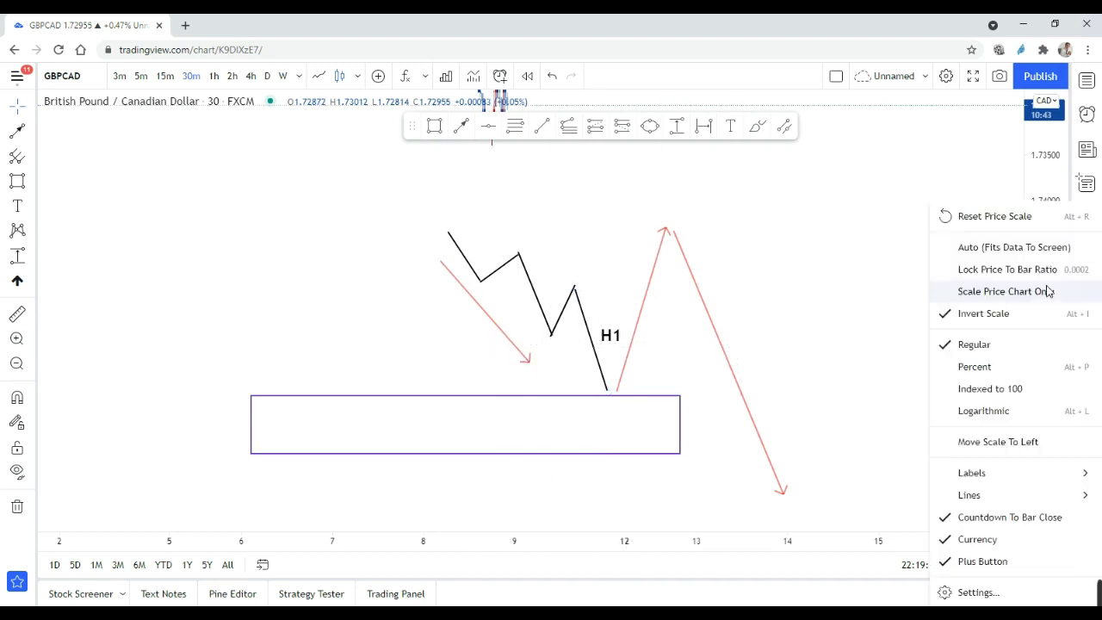
pyautogui.click(983, 313)
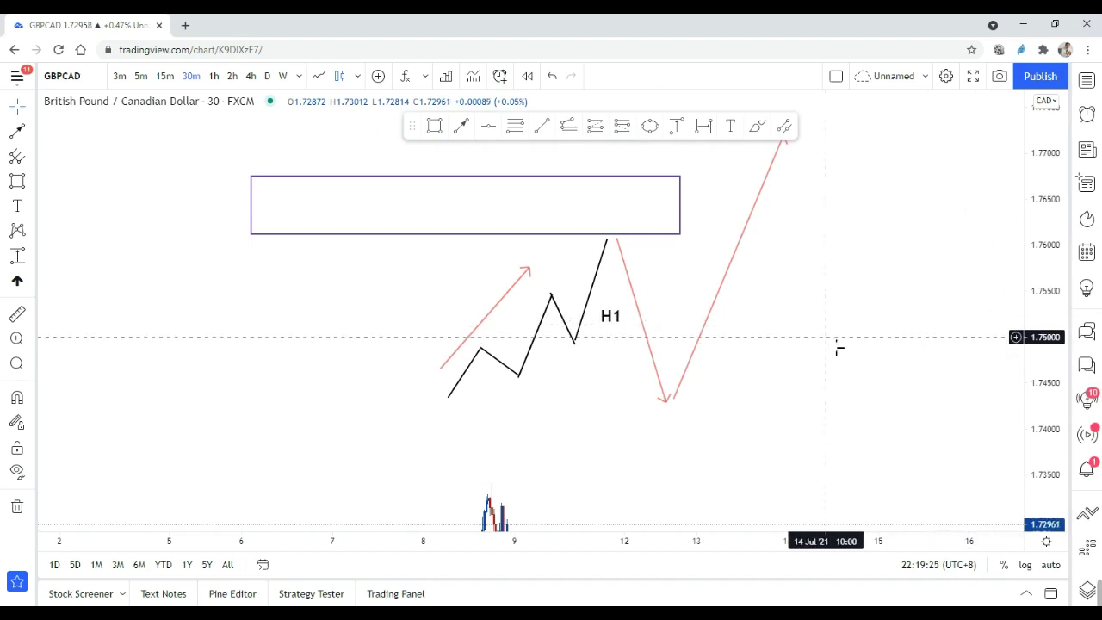
pyautogui.scroll(-2, 840, 347)
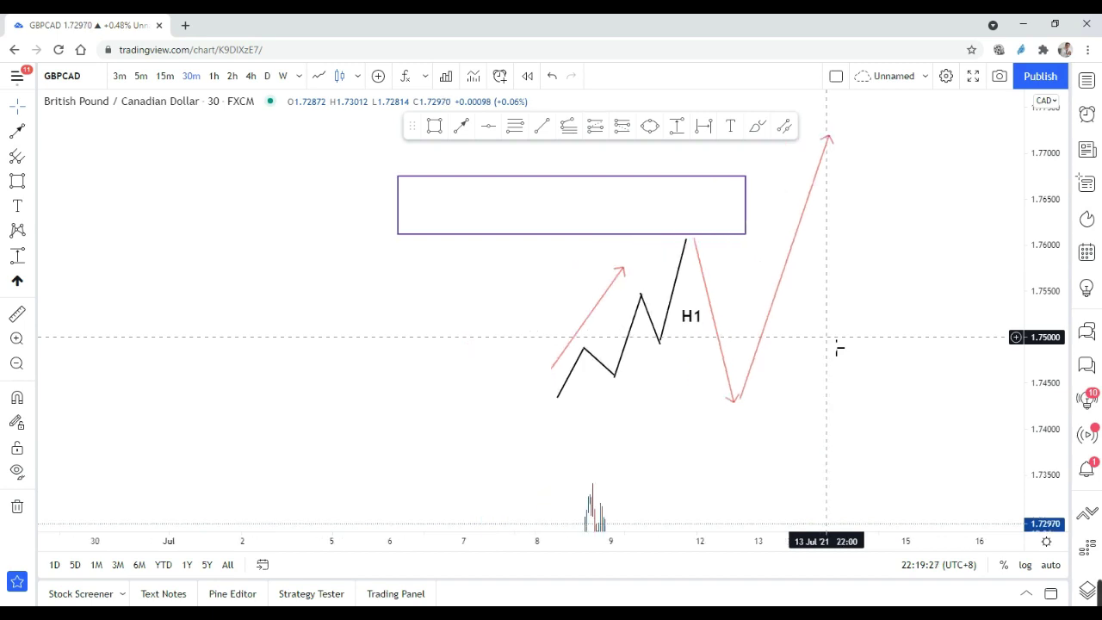
pyautogui.scroll(-2, 905, 381)
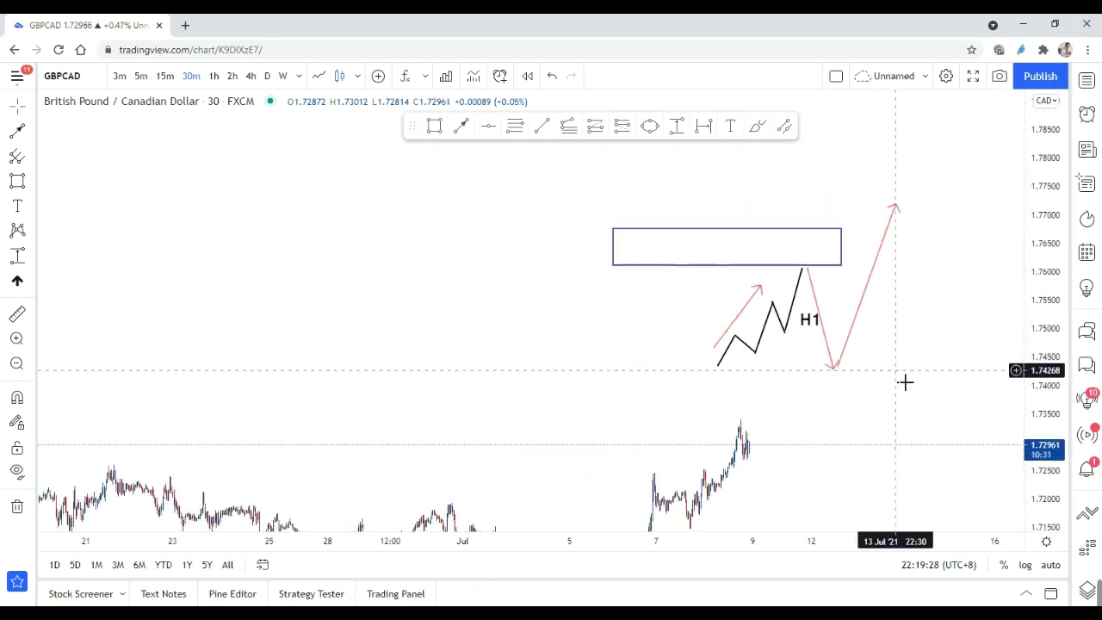
pyautogui.moveTo(905, 381); pyautogui.dragTo(947, 272)
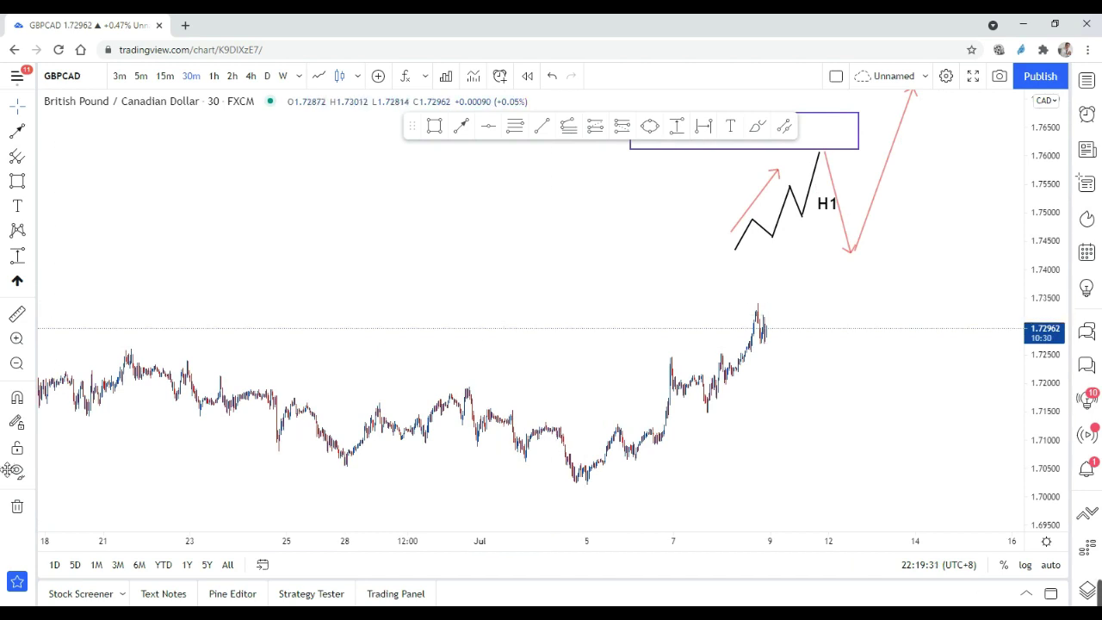
pyautogui.click(17, 508)
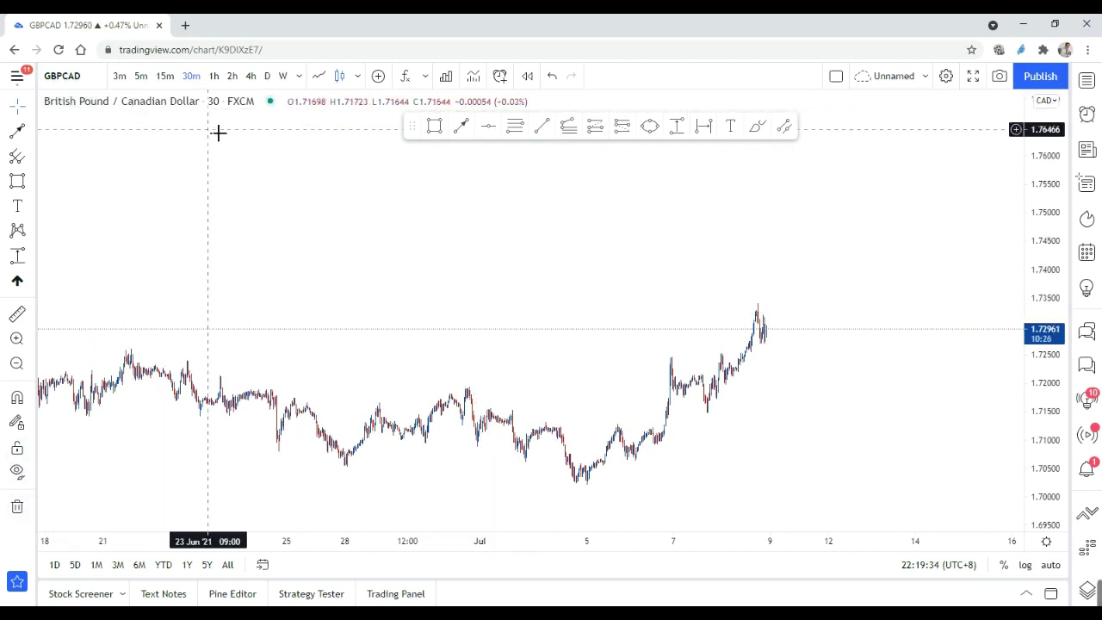
# - Examine the GBPCAD 30-minute candles from early July up to the latest swing high and current price
pyautogui.scroll(2, 790, 298)
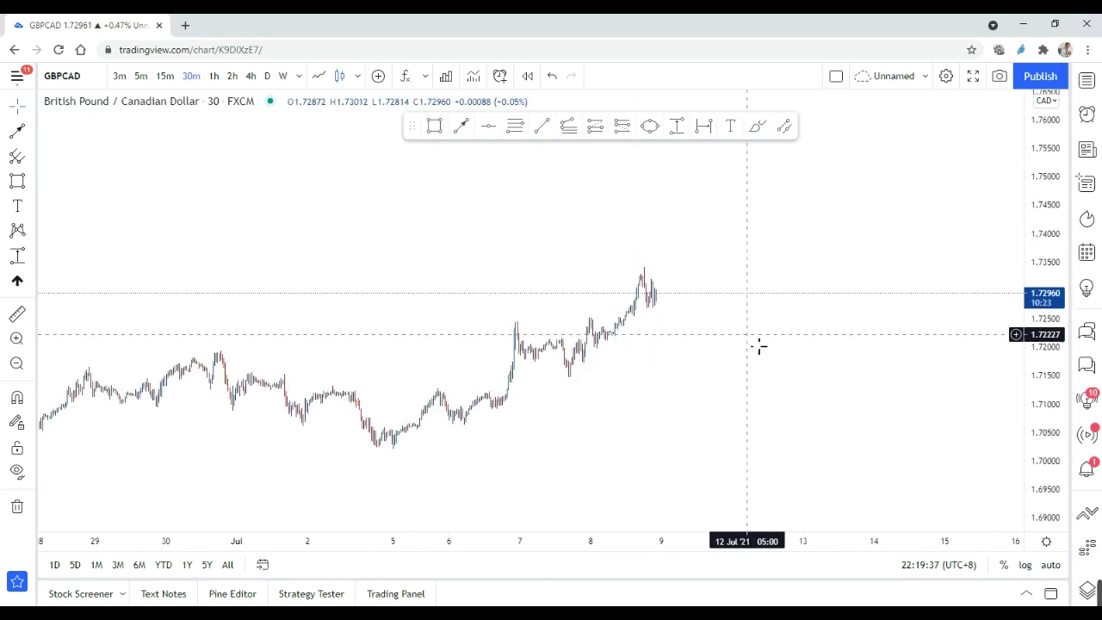
pyautogui.moveTo(1038, 485); pyautogui.dragTo(824, 305)
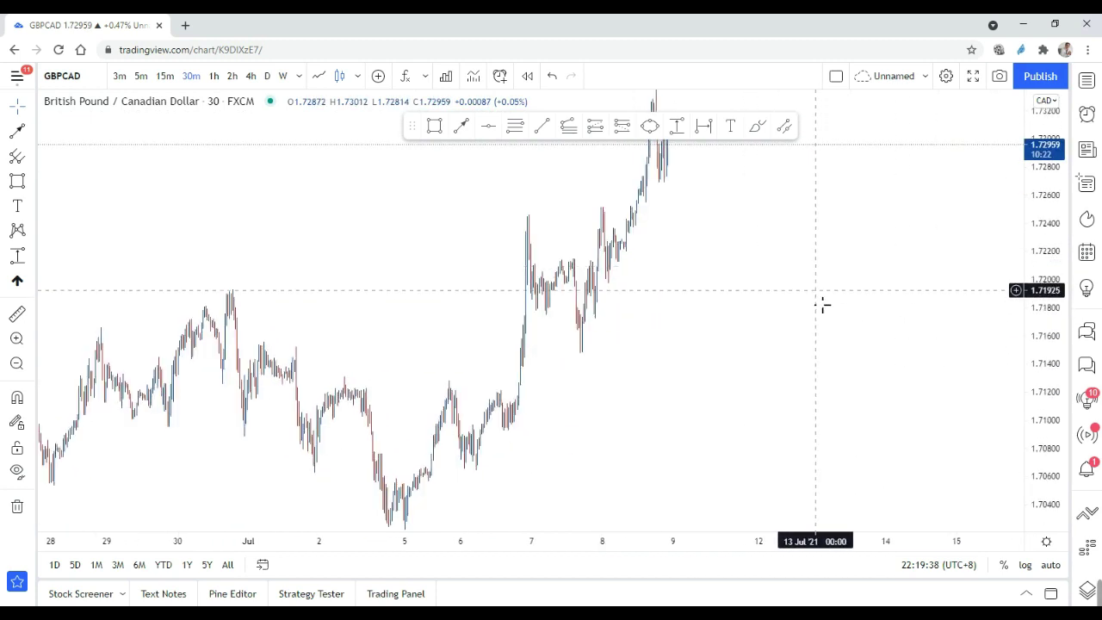
pyautogui.scroll(2, 703, 356)
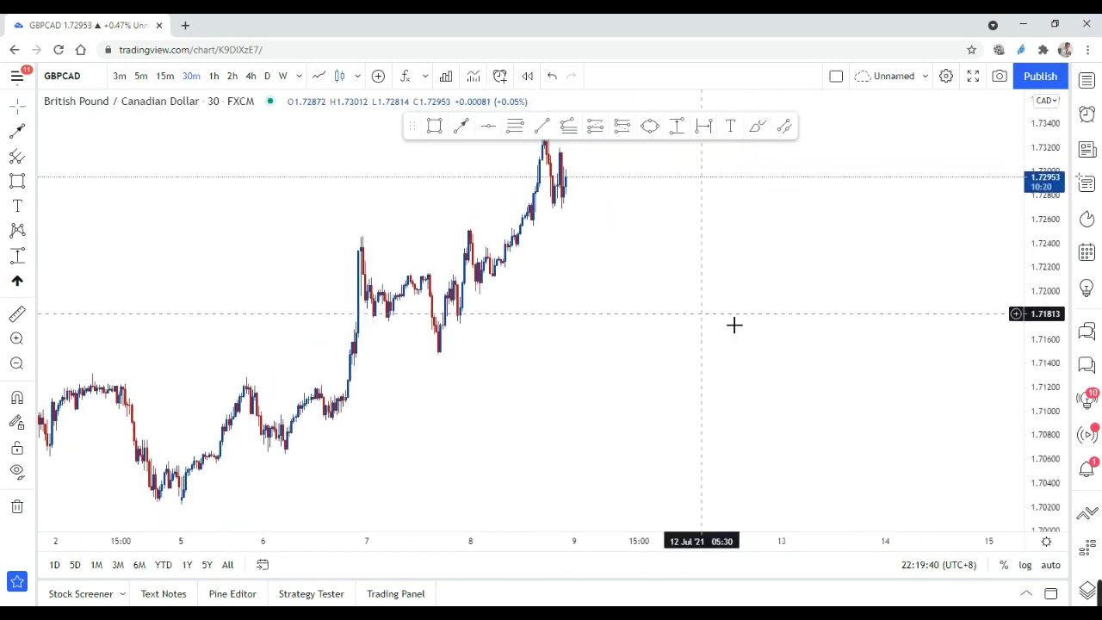
pyautogui.moveTo(733, 325); pyautogui.dragTo(851, 361)
pyautogui.scroll(-2, 923, 290)
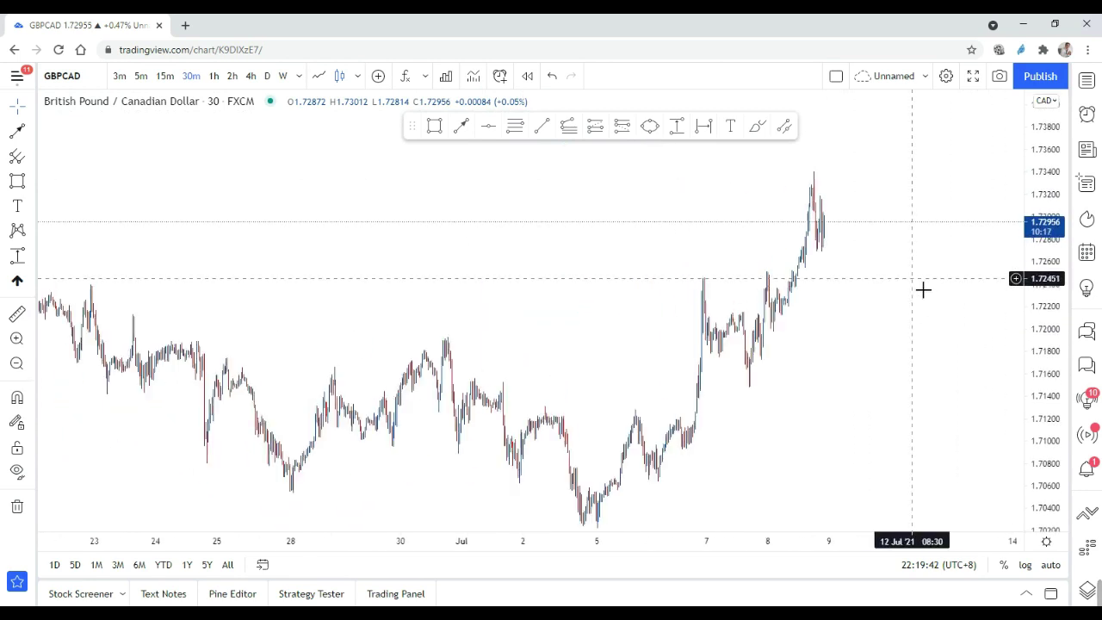
pyautogui.scroll(2, 829, 293)
pyautogui.scroll(1, 479, 442)
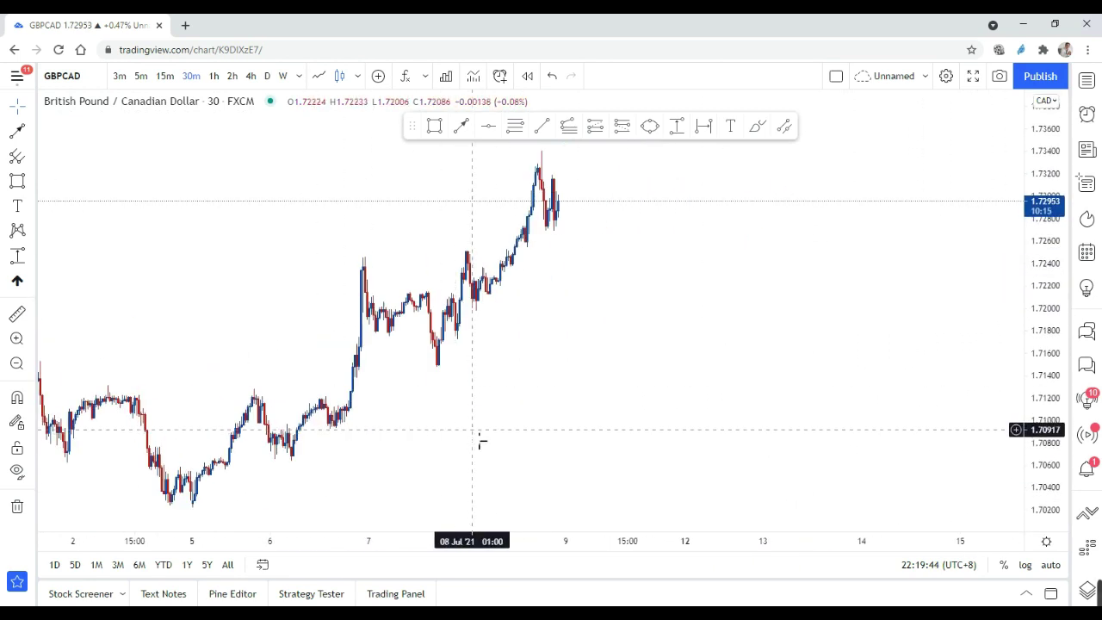
pyautogui.moveTo(479, 443); pyautogui.dragTo(677, 434)
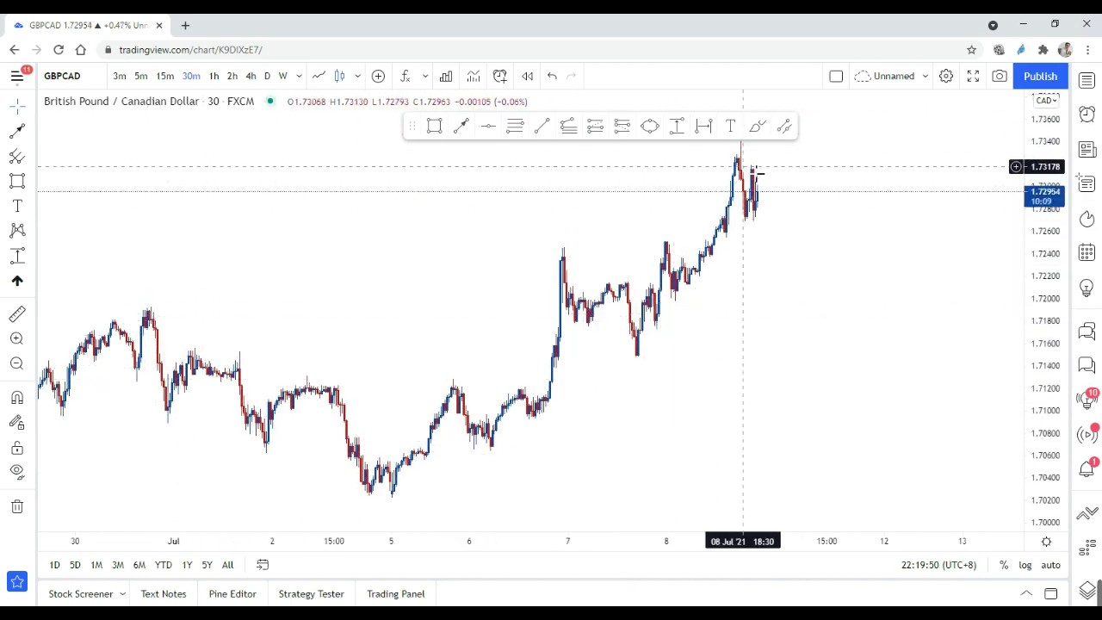
pyautogui.moveTo(818, 256); pyautogui.dragTo(745, 320)
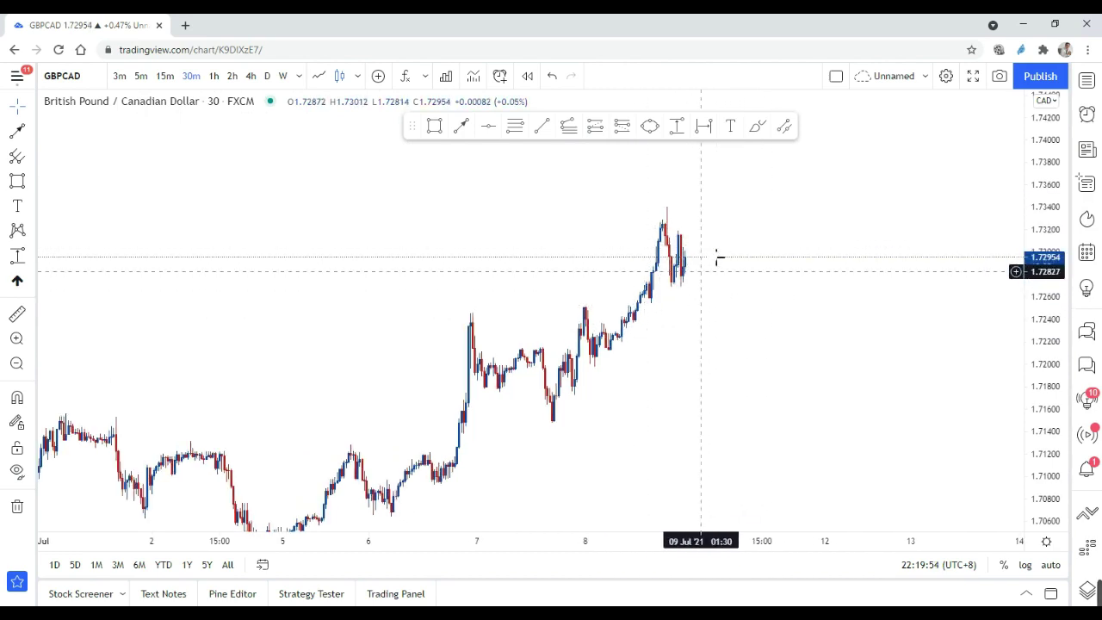
pyautogui.moveTo(774, 257); pyautogui.dragTo(721, 244)
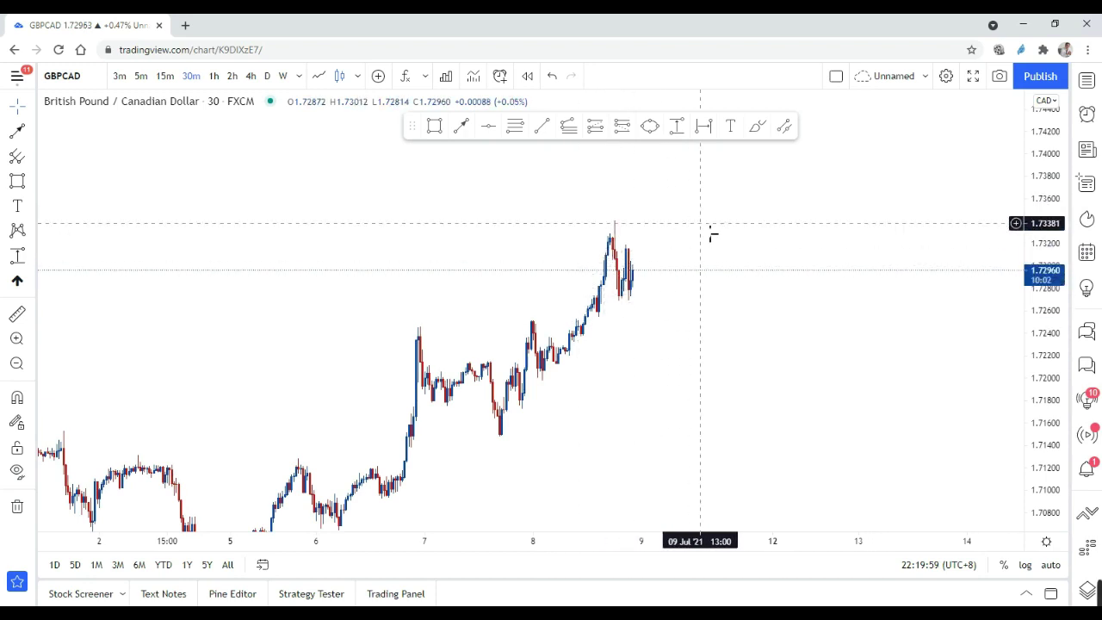
pyautogui.moveTo(680, 237); pyautogui.dragTo(647, 245)
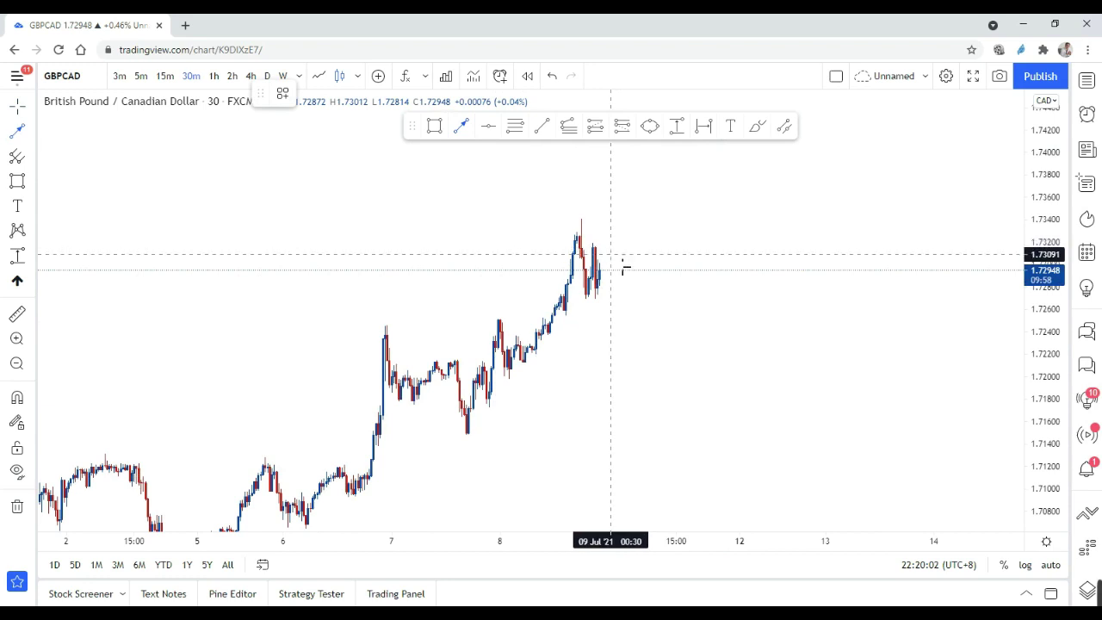
# - Draw an arrow from about 1.730 up to about 1.737 beside the latest candle, and place a horizontal line at 1.73054
pyautogui.moveTo(615, 258)
pyautogui.mouseDown()
pyautogui.moveTo(663, 214)
pyautogui.moveTo(661, 193)
pyautogui.mouseUp()
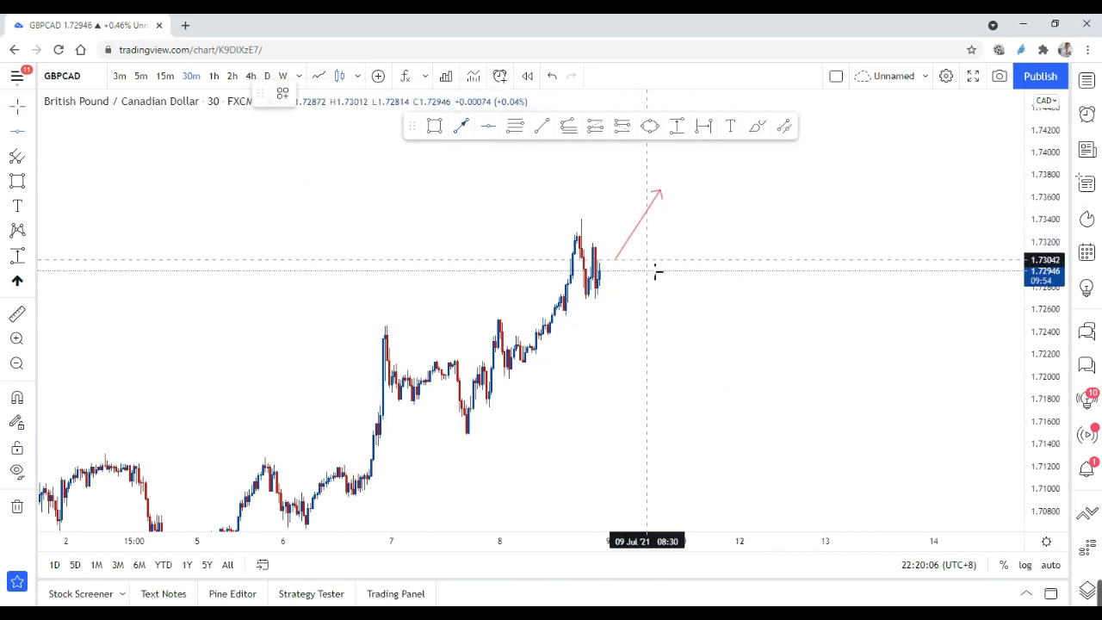
pyautogui.click(654, 268)
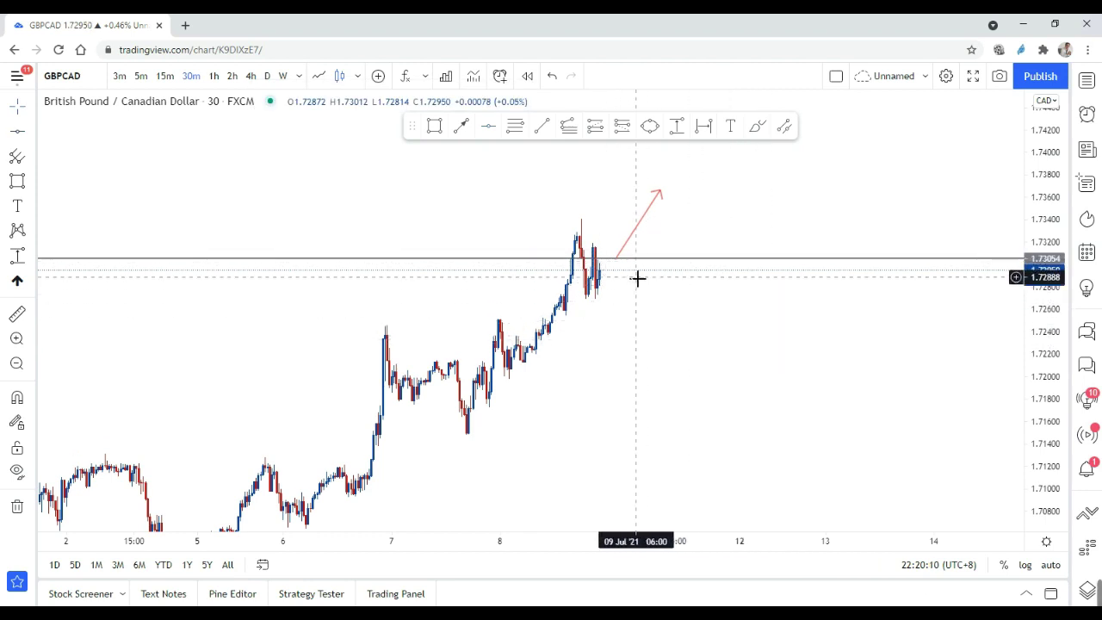
# - Draw a second arrow from the rising arrow's tip down to about 1.722, with its start adjusted to sit close to that tip
pyautogui.click(462, 127)
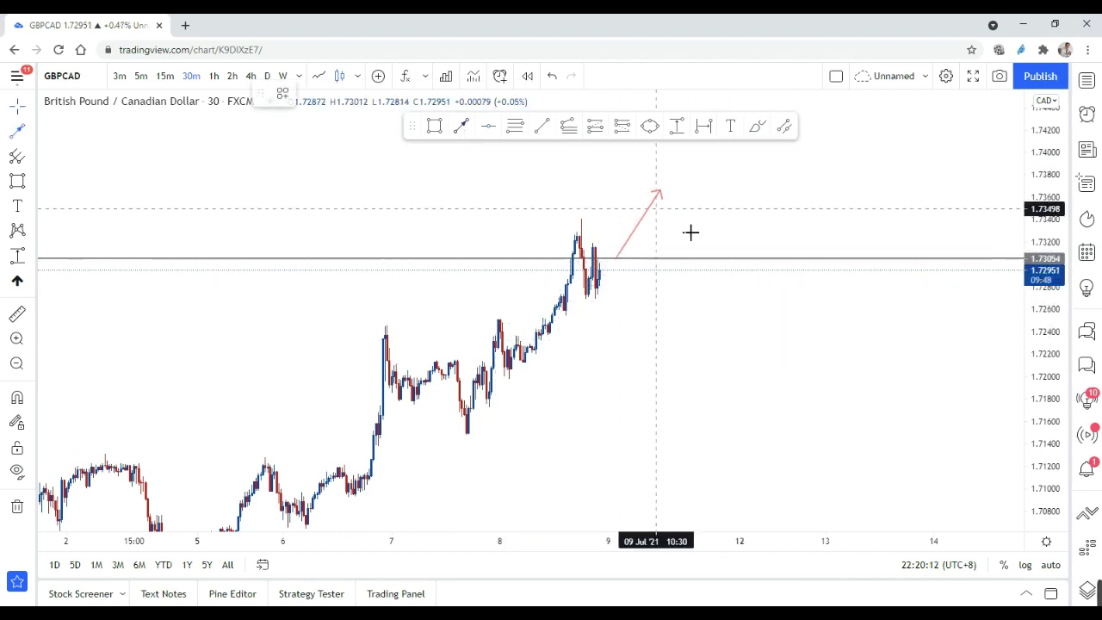
pyautogui.click(664, 205)
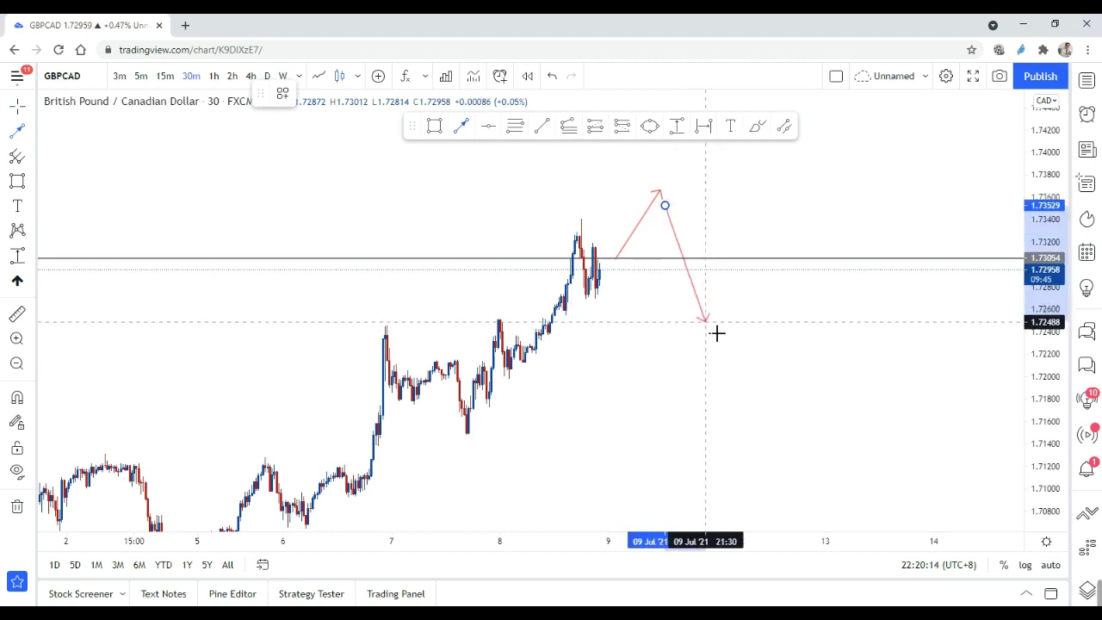
pyautogui.click(713, 356)
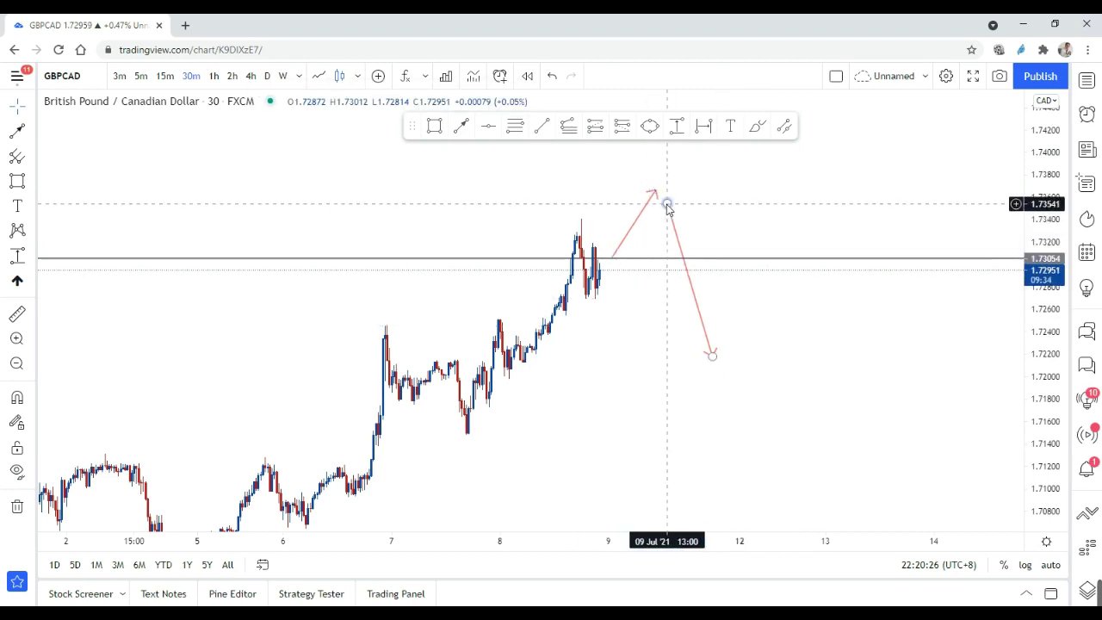
pyautogui.moveTo(666, 204); pyautogui.dragTo(660, 199)
pyautogui.click(723, 216)
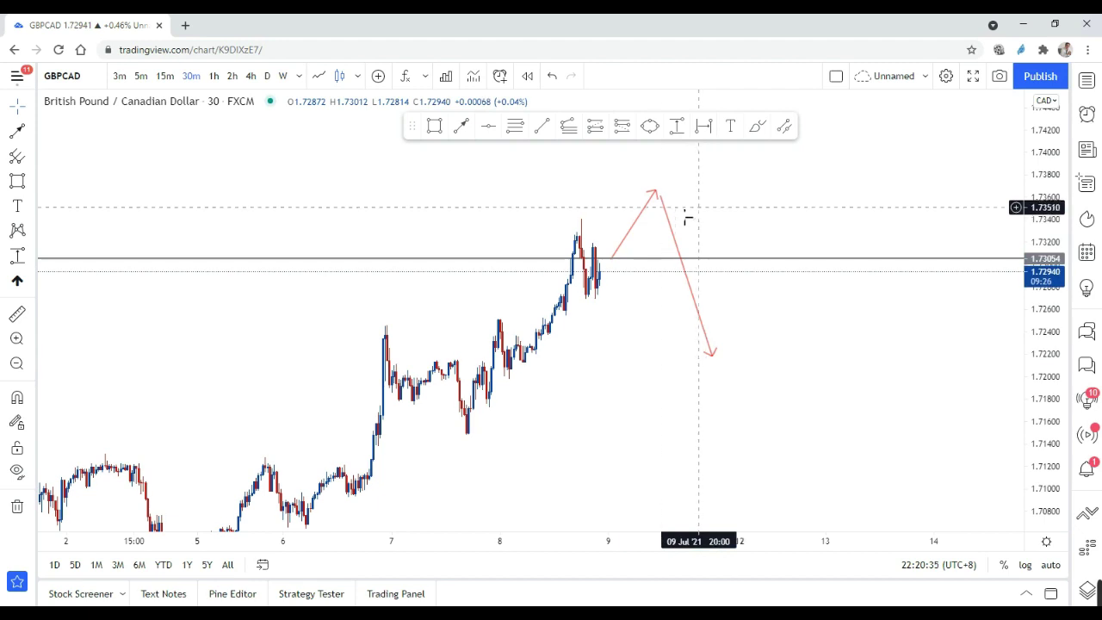
# - Switch the chart to the daily timeframe and delete both arrows beside the latest candle, keeping the horizontal line
pyautogui.click(266, 76)
pyautogui.scroll(5, 732, 361)
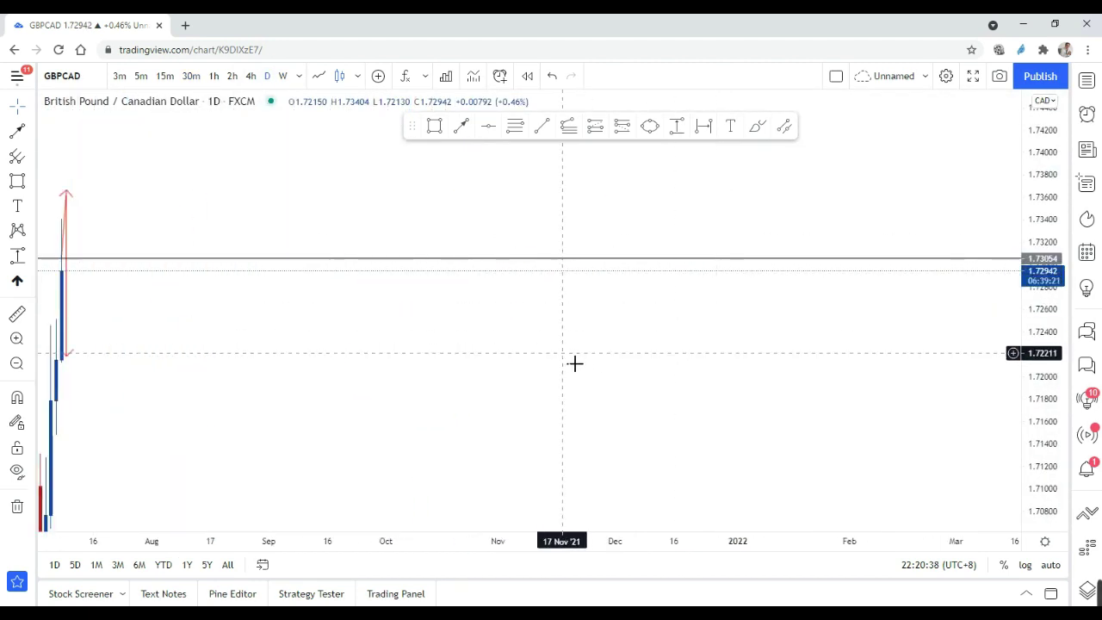
pyautogui.moveTo(575, 363); pyautogui.dragTo(839, 342)
pyautogui.scroll(3, 753, 364)
pyautogui.moveTo(753, 364)
pyautogui.mouseDown()
pyautogui.moveTo(592, 358)
pyautogui.moveTo(742, 352)
pyautogui.mouseUp()
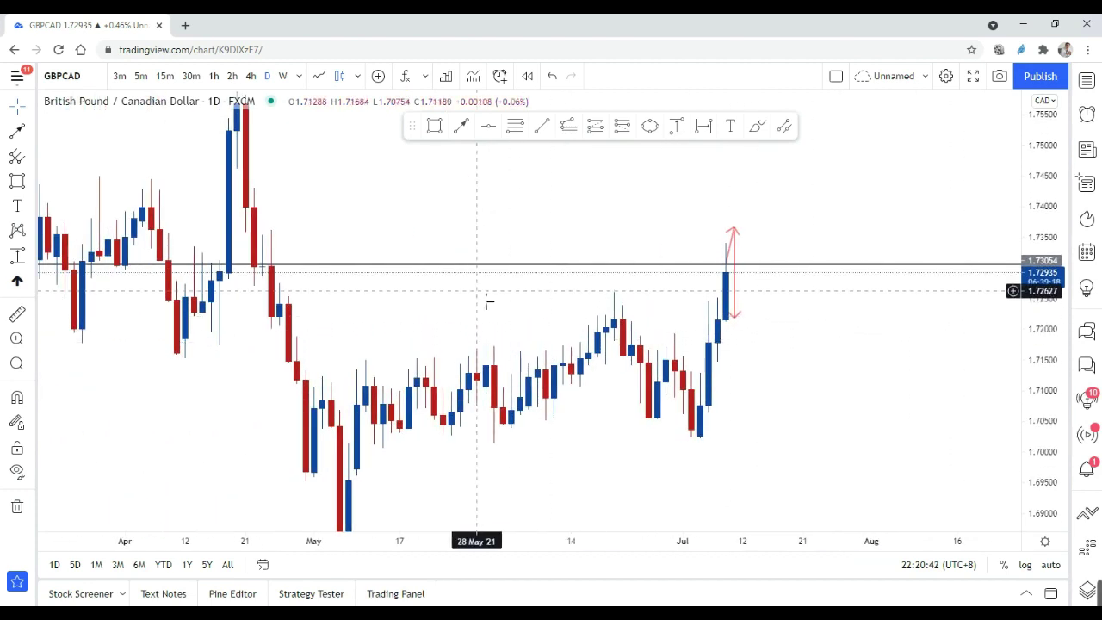
pyautogui.moveTo(517, 299); pyautogui.dragTo(583, 301)
pyautogui.moveTo(1041, 384); pyautogui.dragTo(1043, 344)
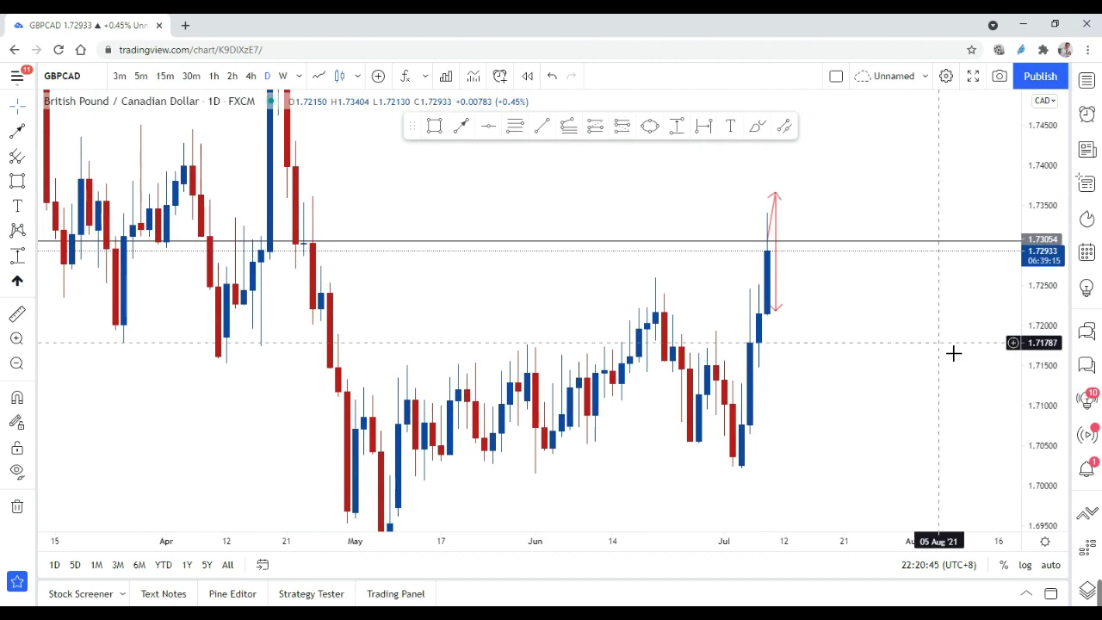
pyautogui.click(780, 274)
pyautogui.moveTo(776, 311); pyautogui.dragTo(770, 238)
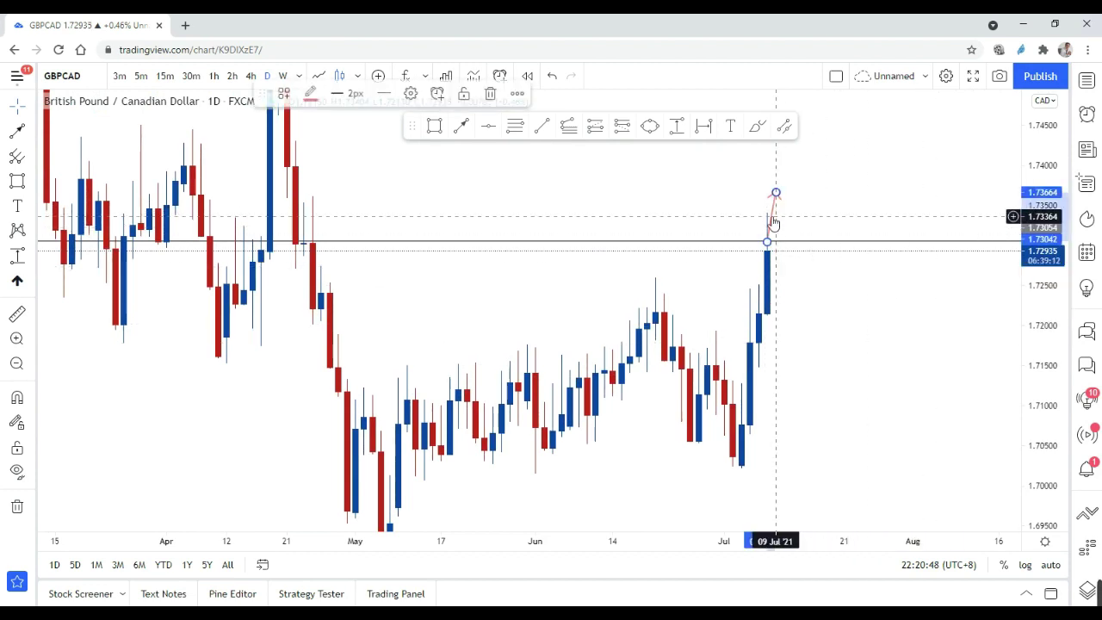
pyautogui.press('Delete')
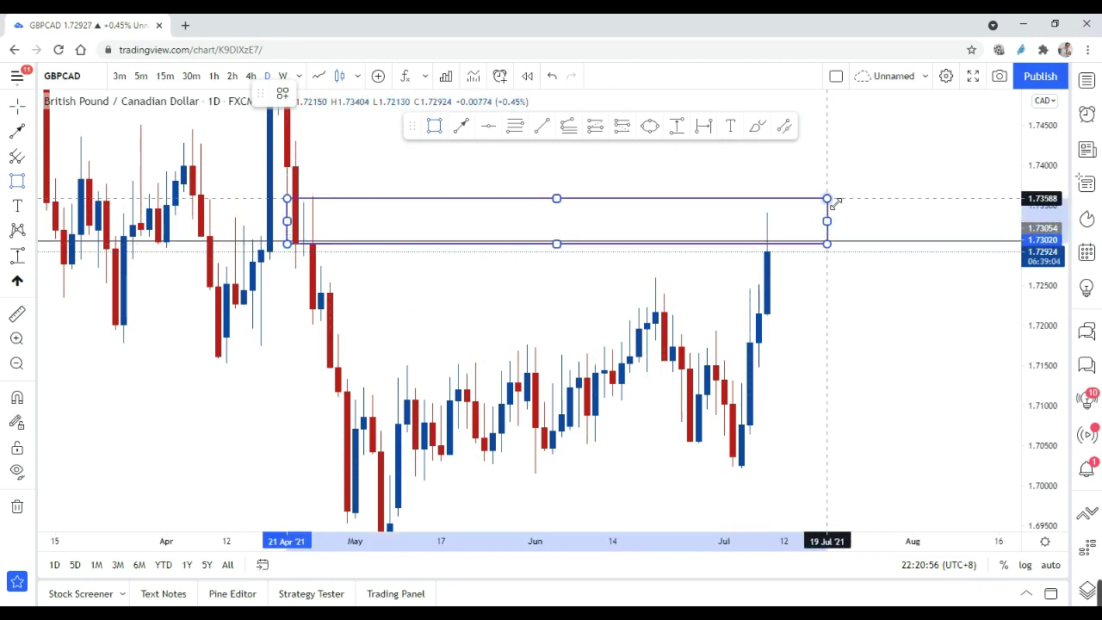
# - Draw a rectangle zone from 21 April to 20 July 2021 between about 1.7302 and 1.7361, with a light translucent purple fill
pyautogui.click(836, 197)
pyautogui.click(336, 93)
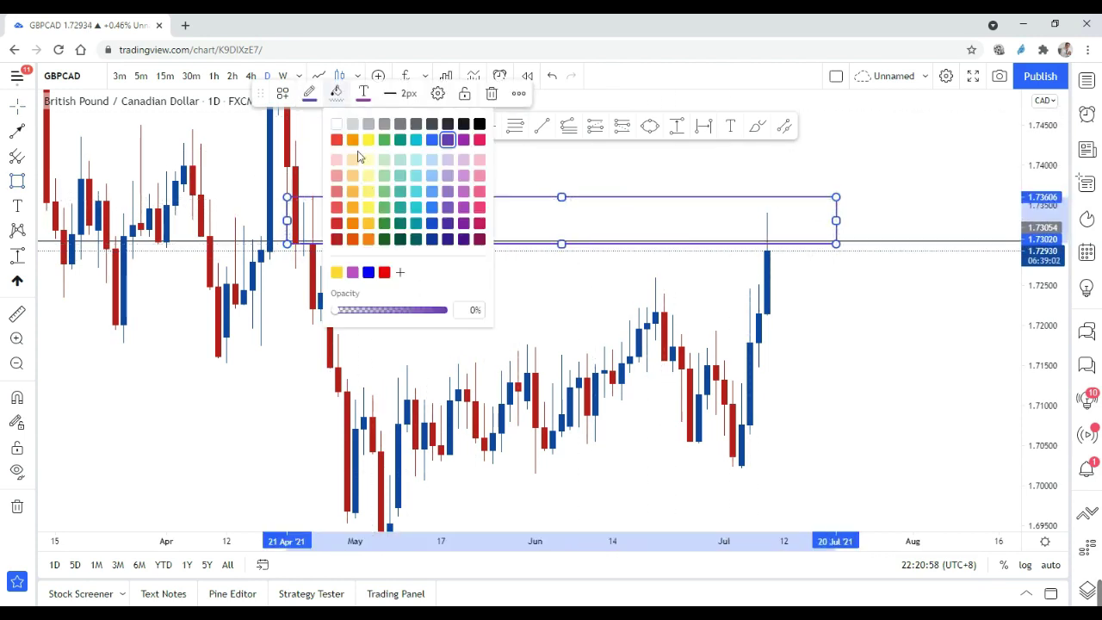
pyautogui.click(357, 307)
pyautogui.click(586, 301)
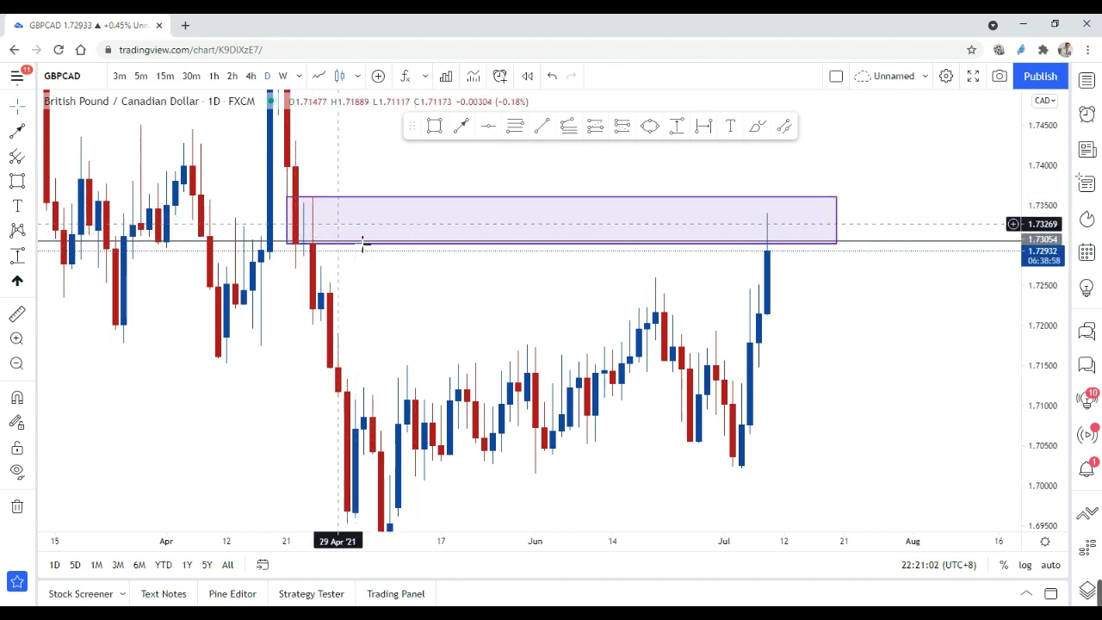
# - Examine how price reacts at the purple zone on the daily, 30-minute and 4-hour timeframes
pyautogui.moveTo(447, 297); pyautogui.dragTo(454, 290)
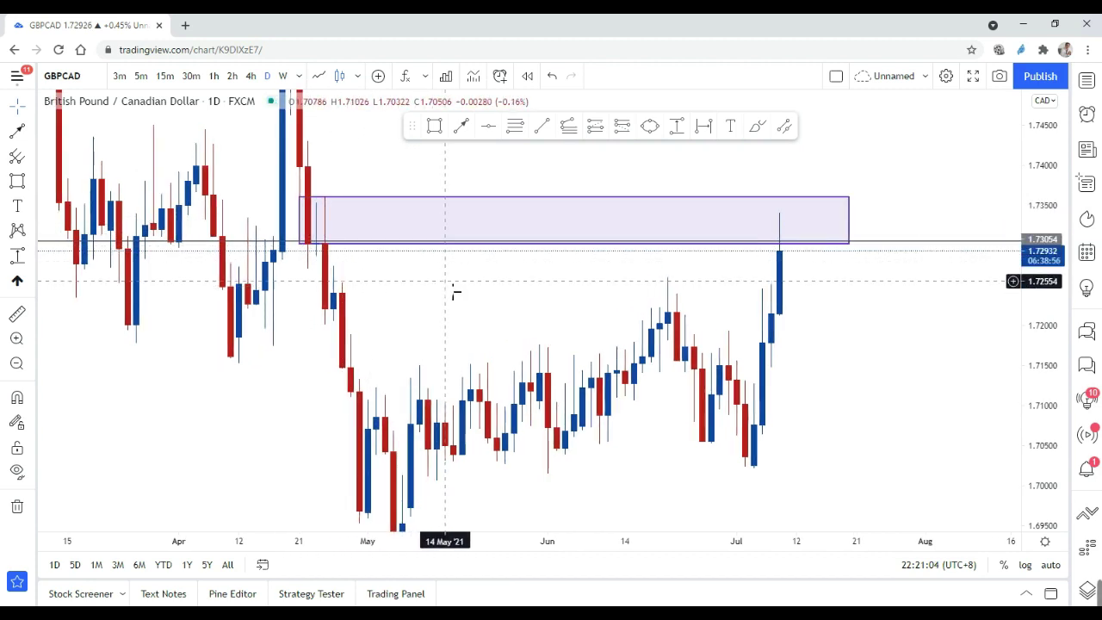
pyautogui.click(788, 244)
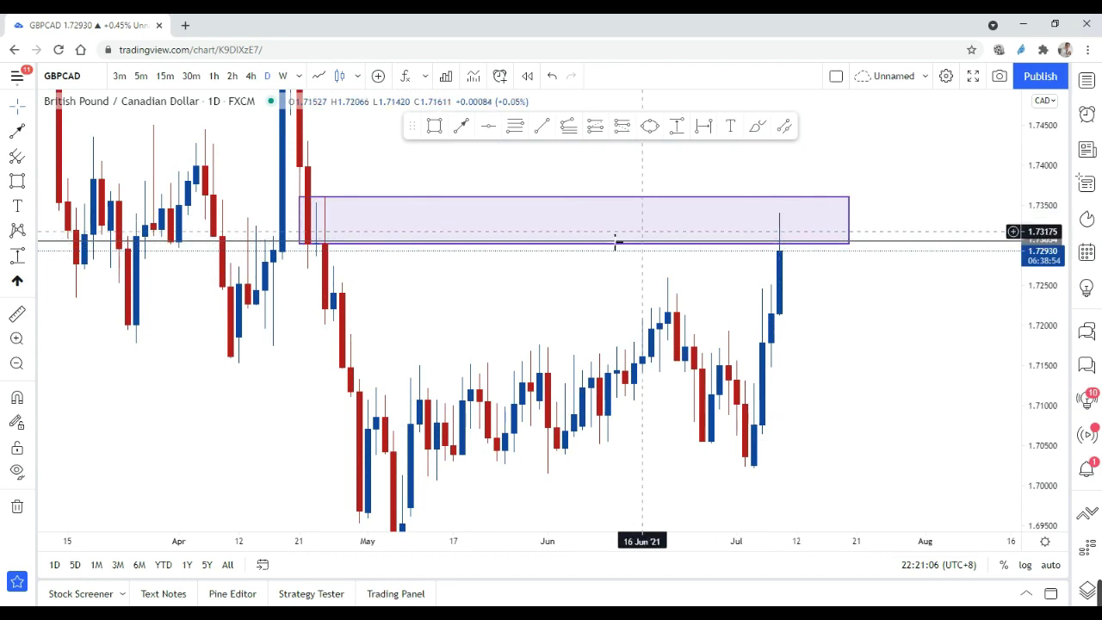
pyautogui.click(706, 290)
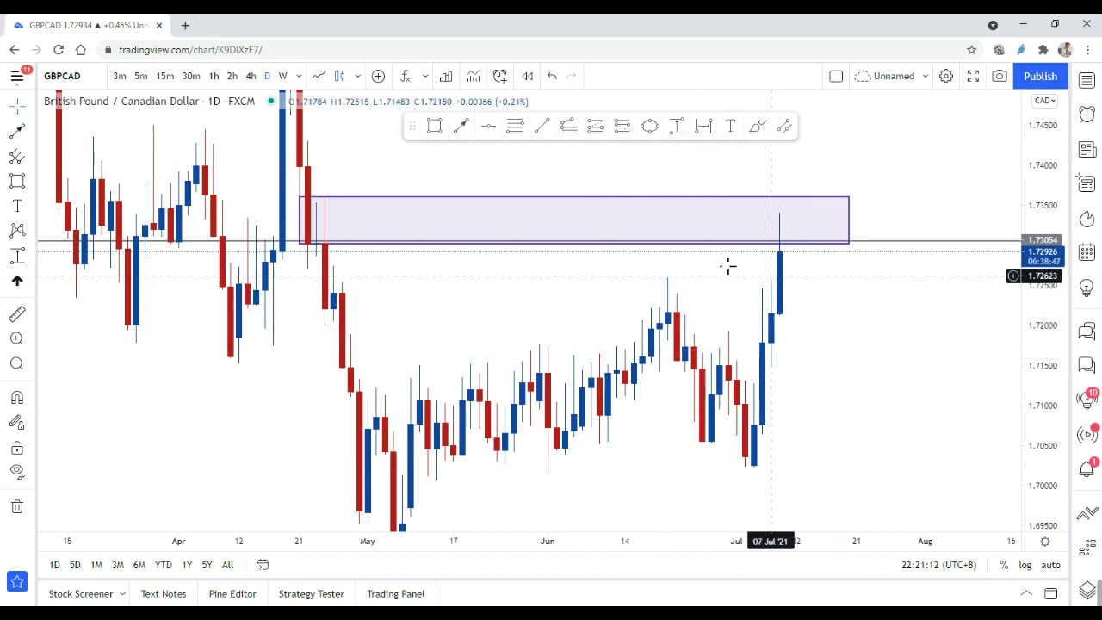
pyautogui.click(191, 77)
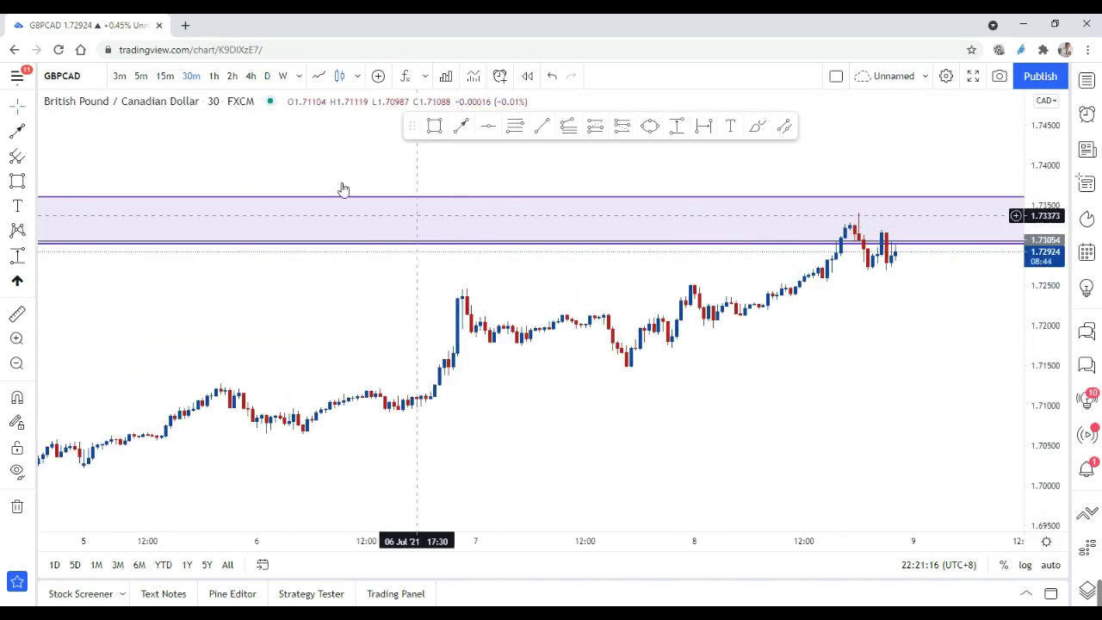
pyautogui.click(249, 77)
pyautogui.scroll(-3, 598, 285)
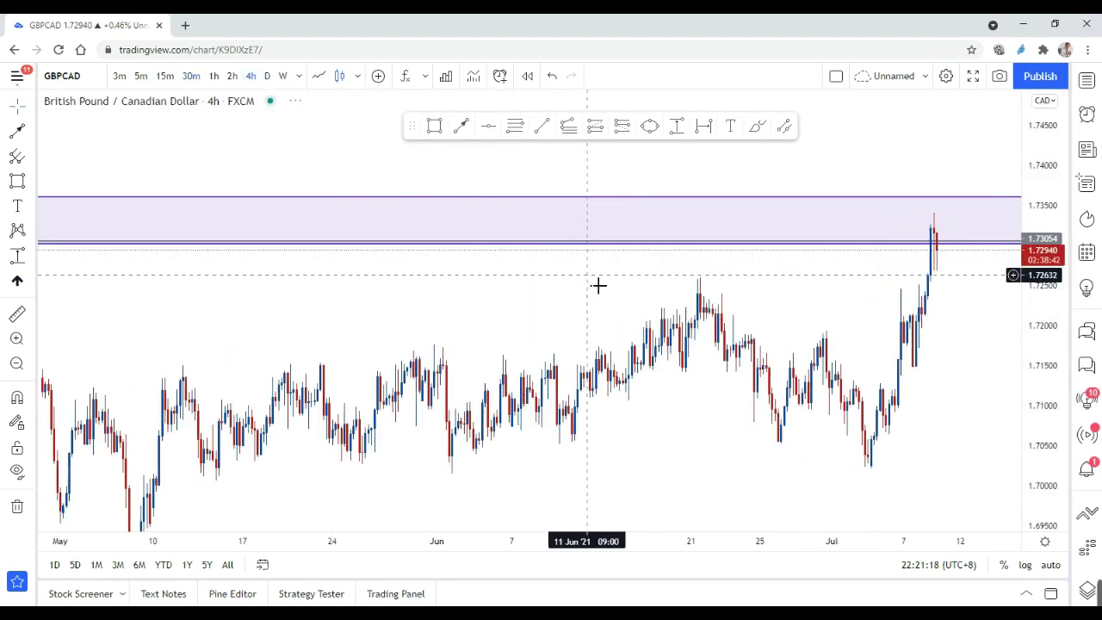
pyautogui.scroll(2, 856, 292)
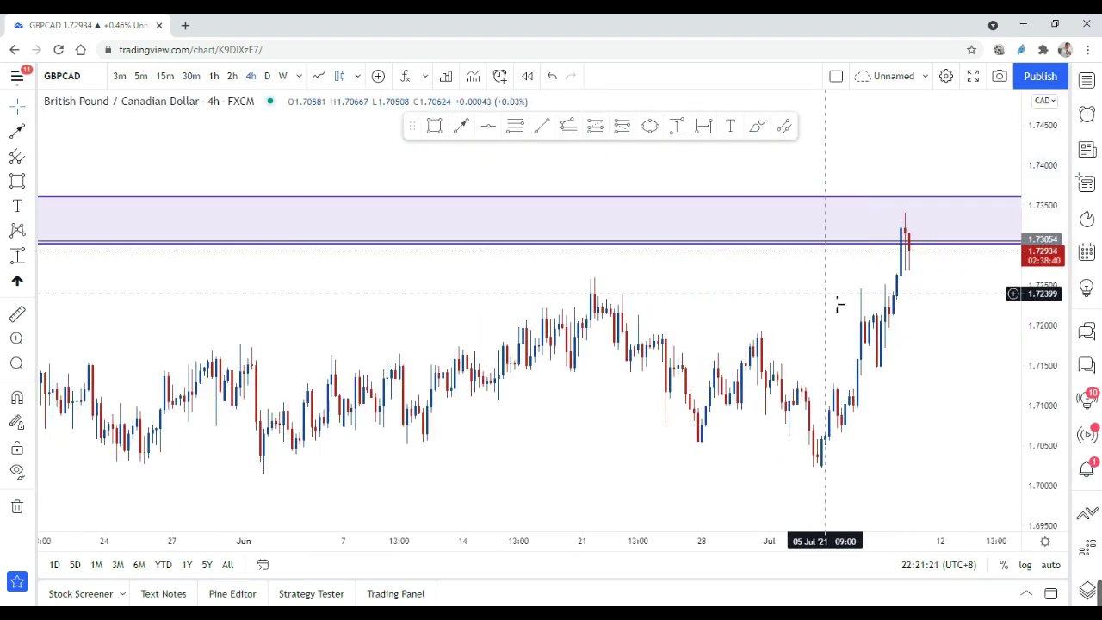
pyautogui.scroll(1, 913, 287)
pyautogui.scroll(-2, 849, 287)
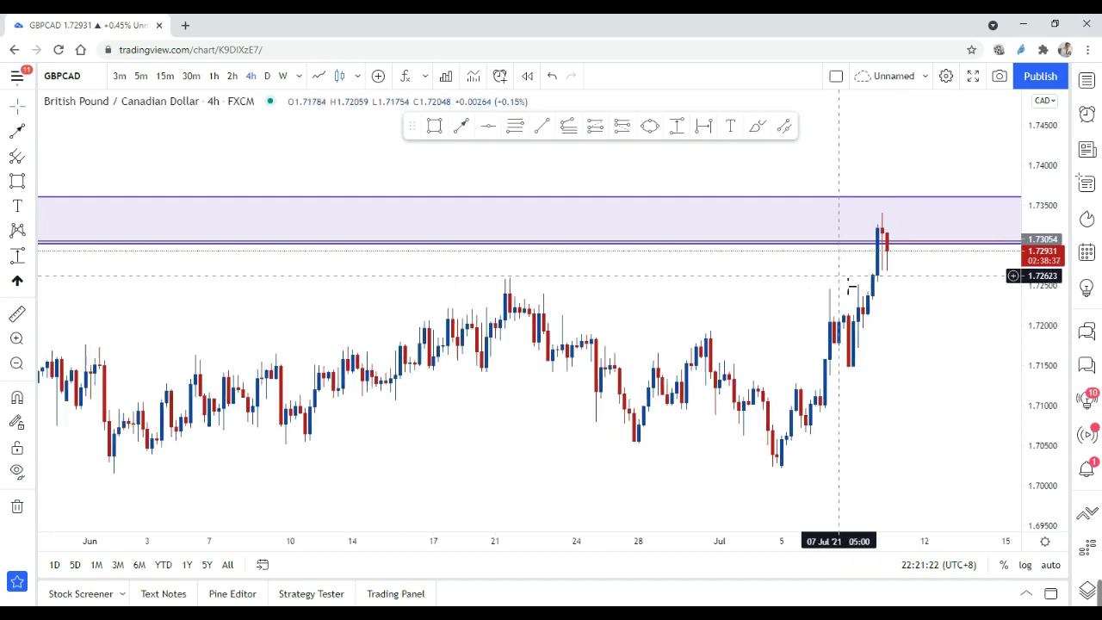
pyautogui.moveTo(871, 286); pyautogui.dragTo(806, 284)
pyautogui.scroll(2, 819, 278)
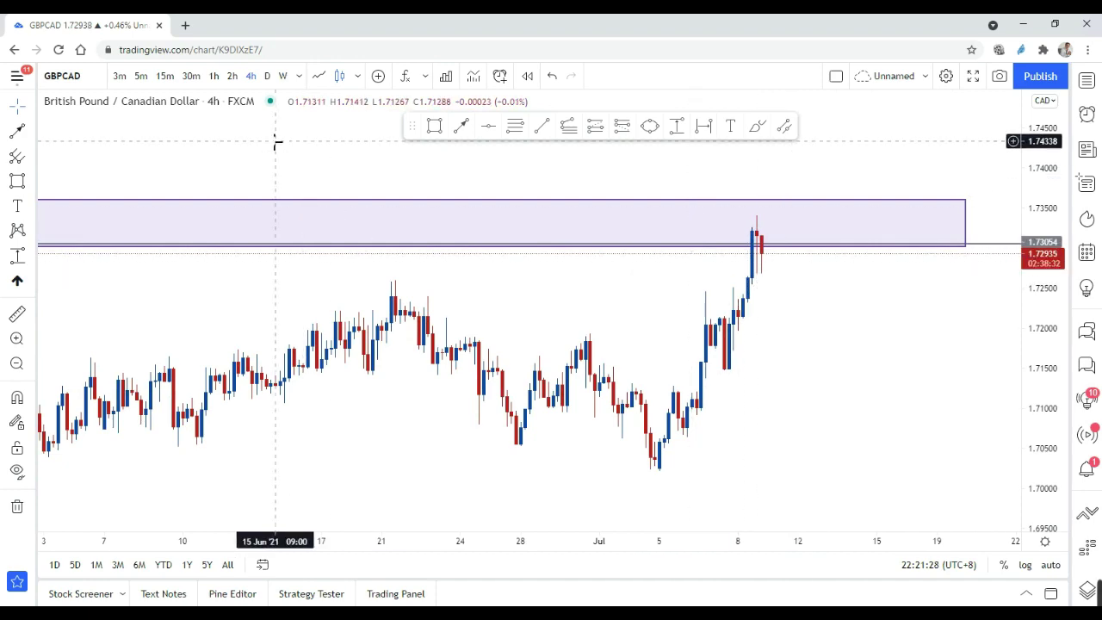
pyautogui.click(191, 76)
pyautogui.scroll(-6, 596, 278)
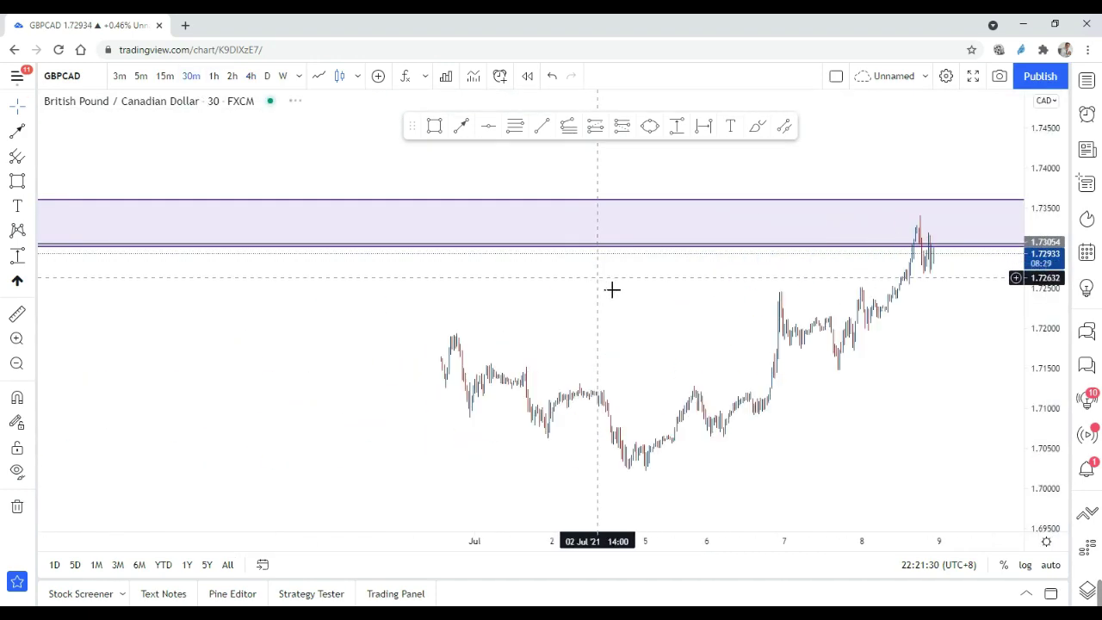
pyautogui.scroll(-3, 699, 311)
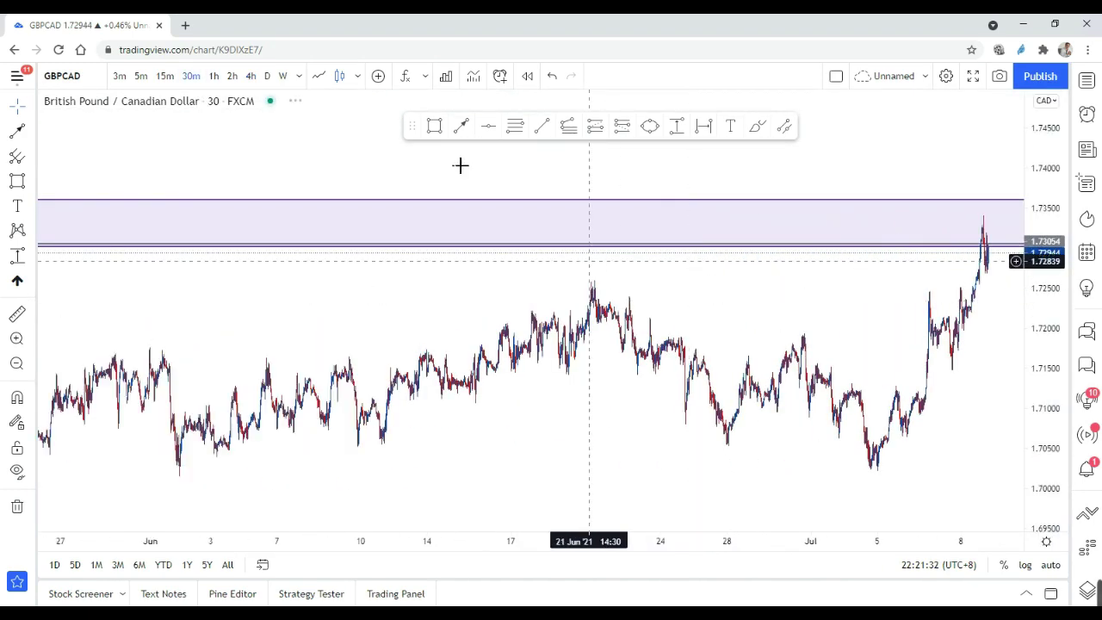
# - Return to the daily timeframe and examine the zone against the April drop and the July rally
pyautogui.click(266, 76)
pyautogui.scroll(5, 853, 299)
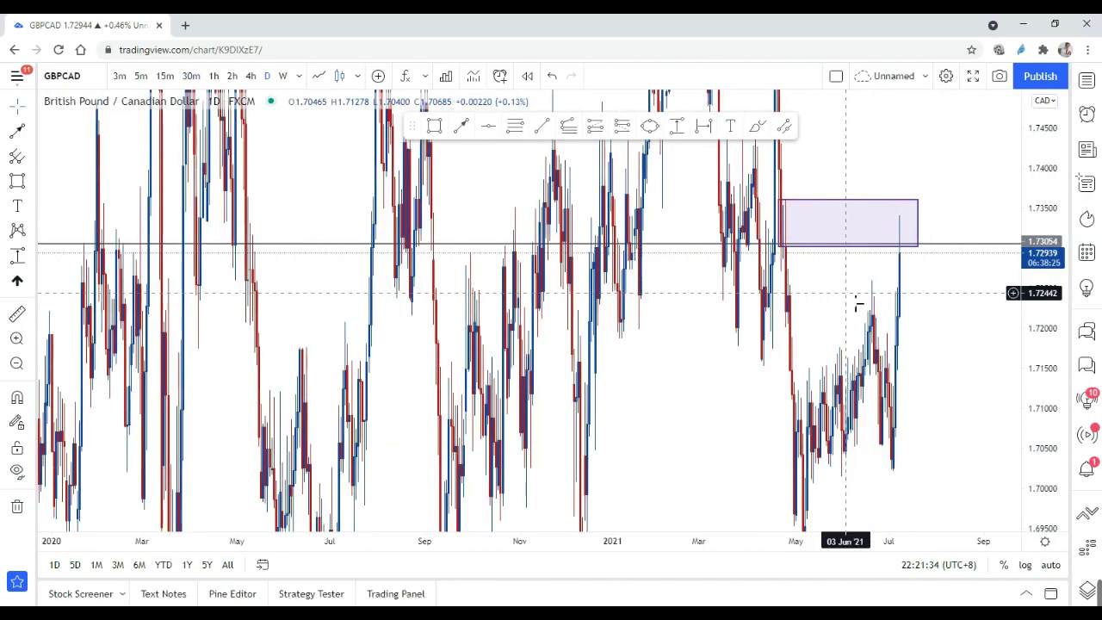
pyautogui.scroll(3, 855, 303)
pyautogui.moveTo(698, 307); pyautogui.dragTo(613, 402)
pyautogui.hscroll(-3, 618, 359)
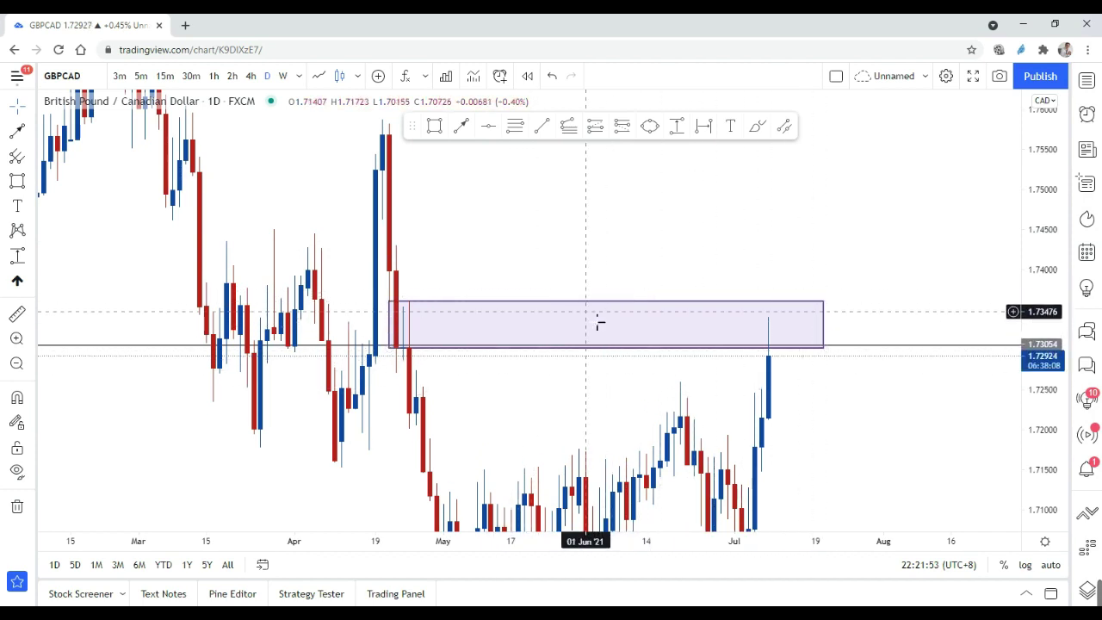
pyautogui.scroll(3, 819, 325)
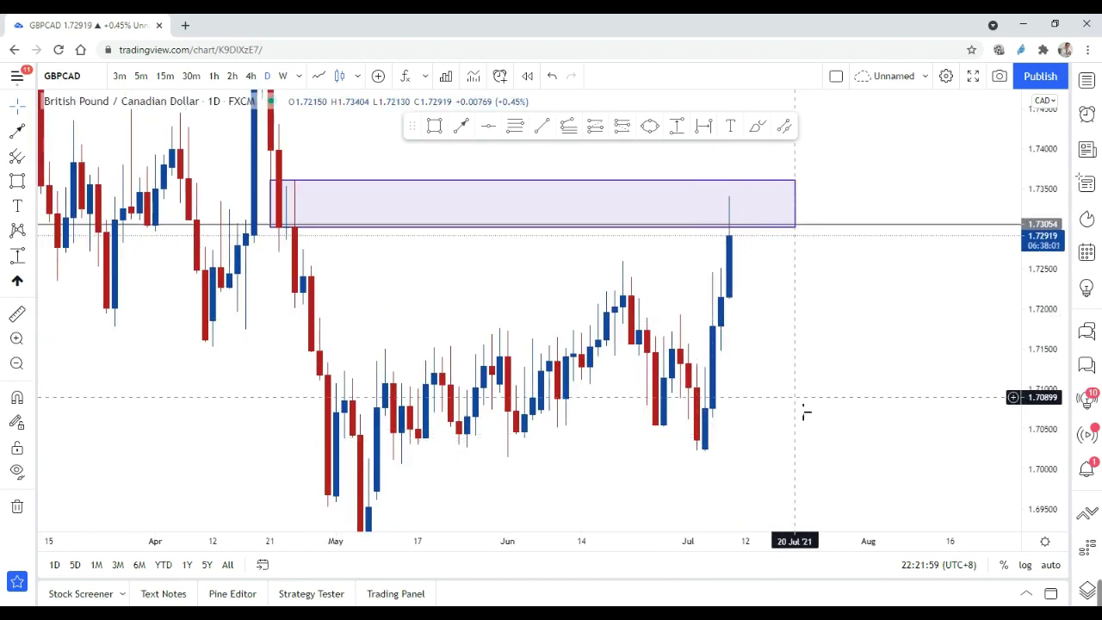
pyautogui.moveTo(803, 413); pyautogui.dragTo(786, 421)
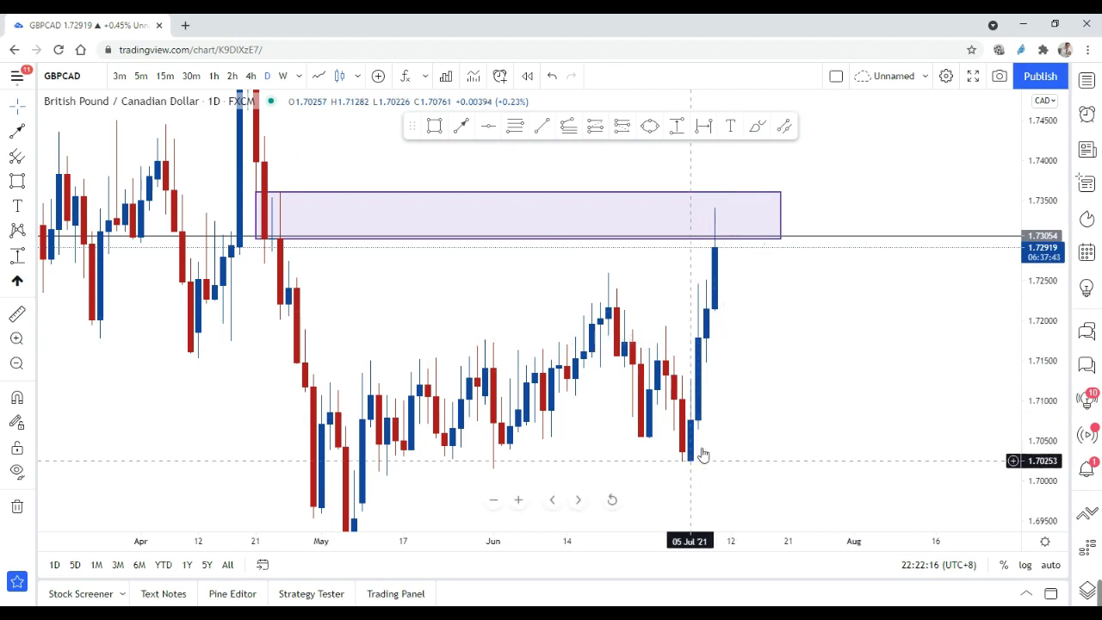
pyautogui.moveTo(797, 364); pyautogui.dragTo(748, 374)
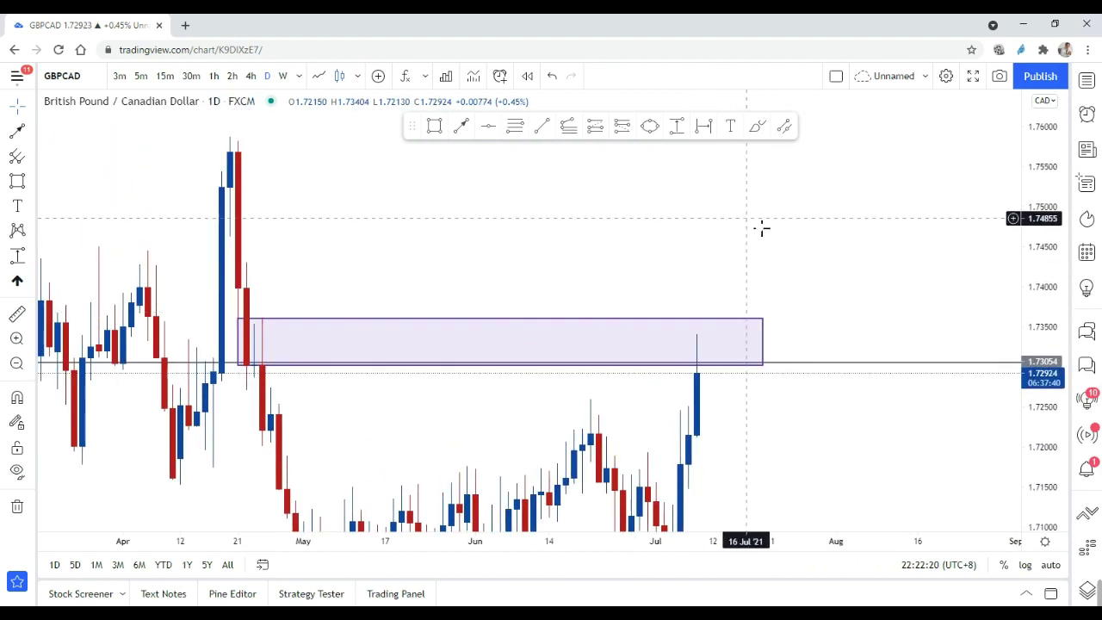
# - Draw a second rectangle zone over the April swing high, between about 1.7524 and 1.7588, from 16 April to mid-August 2021
pyautogui.click(437, 139)
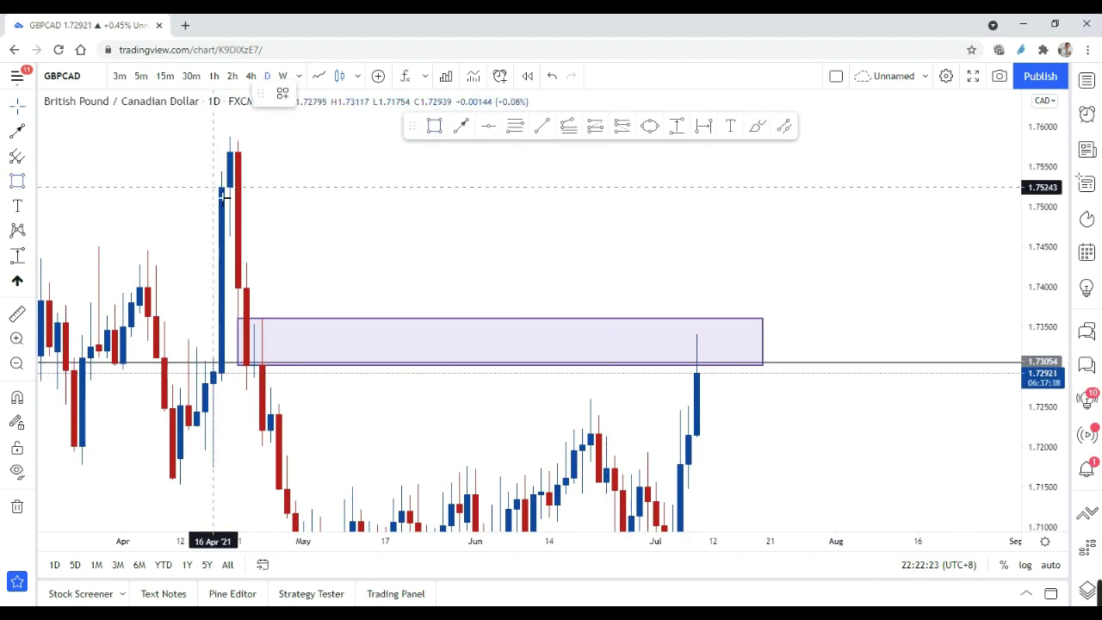
pyautogui.moveTo(213, 185); pyautogui.dragTo(886, 137)
pyautogui.click(853, 273)
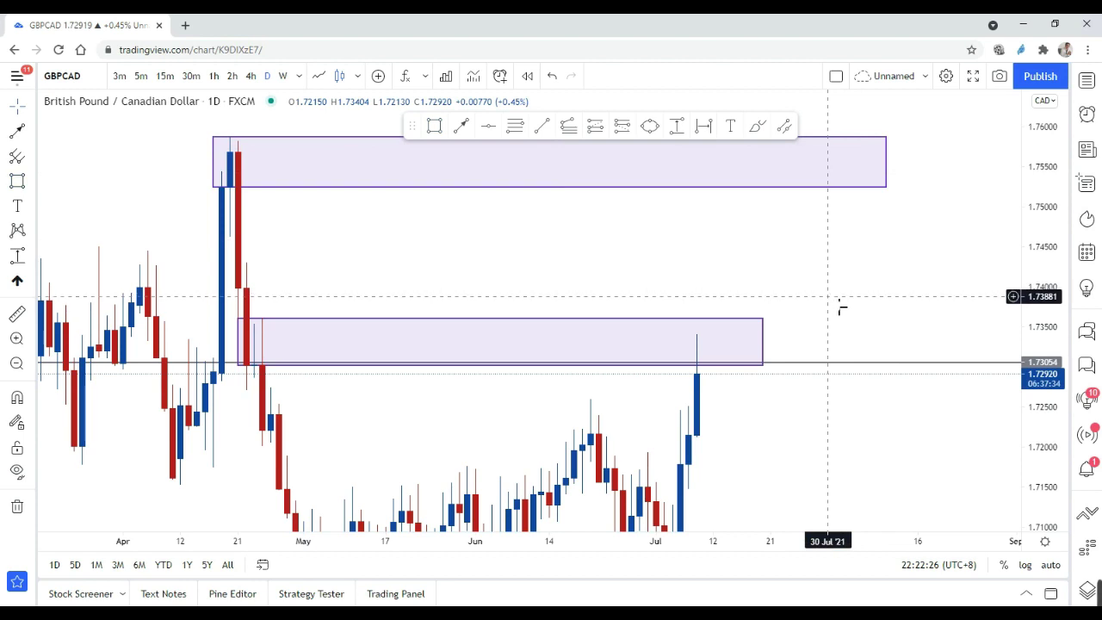
# - Extend the lower zone's later edge to about mid-August, roughly level with the end of the upper zone
pyautogui.scroll(2, 830, 311)
pyautogui.hscroll(-3, 710, 327)
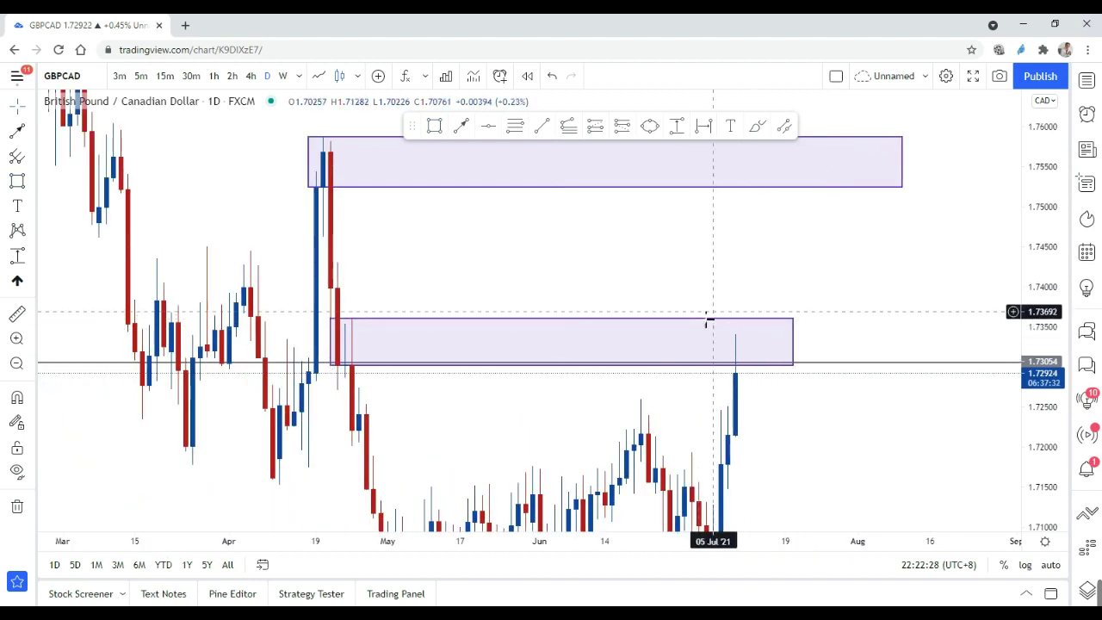
pyautogui.click(342, 334)
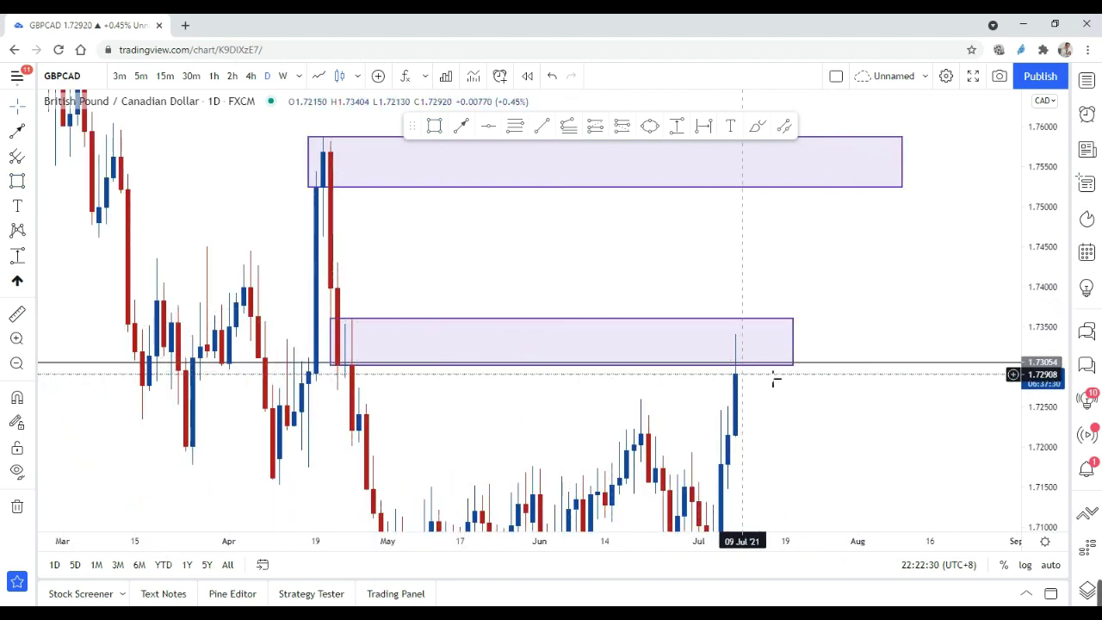
pyautogui.moveTo(792, 343); pyautogui.dragTo(911, 342)
pyautogui.click(814, 302)
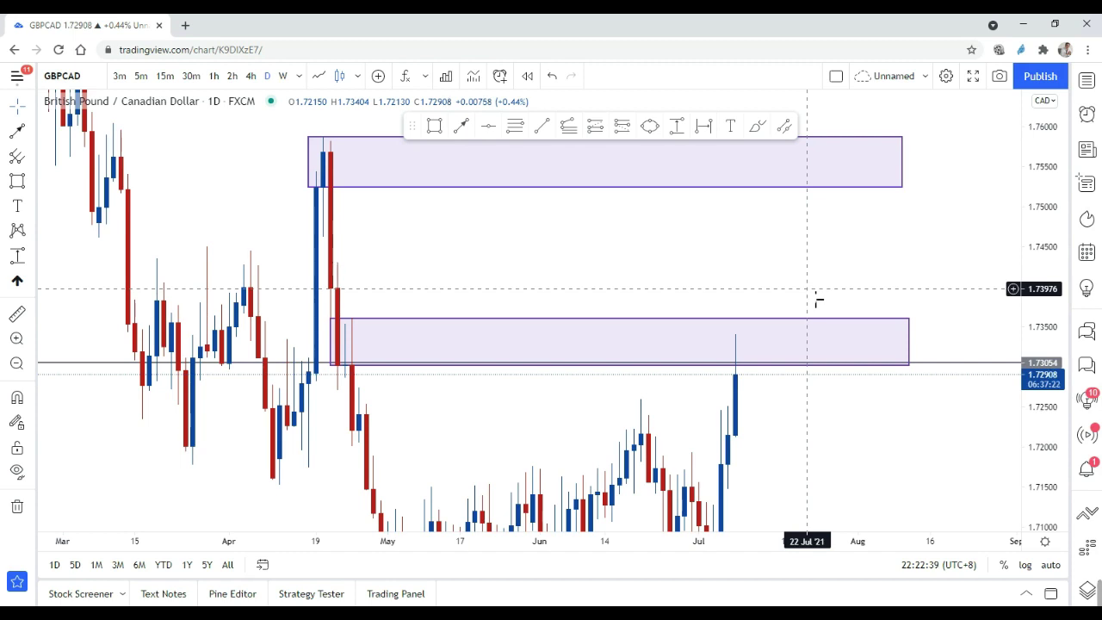
pyautogui.scroll(1, 816, 300)
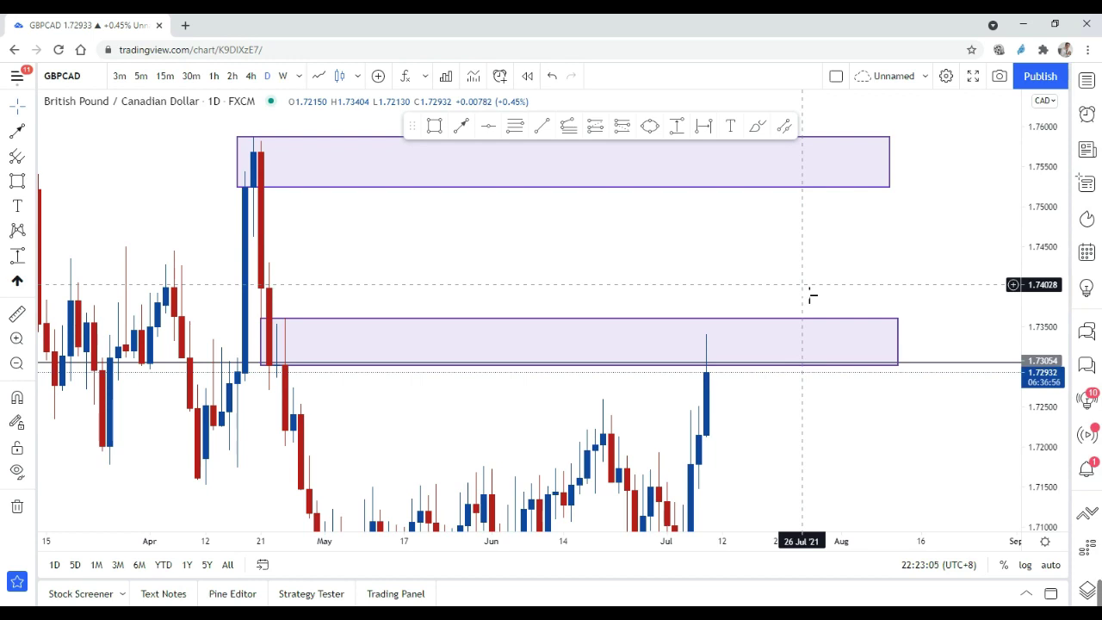
pyautogui.hscroll(-3, 812, 288)
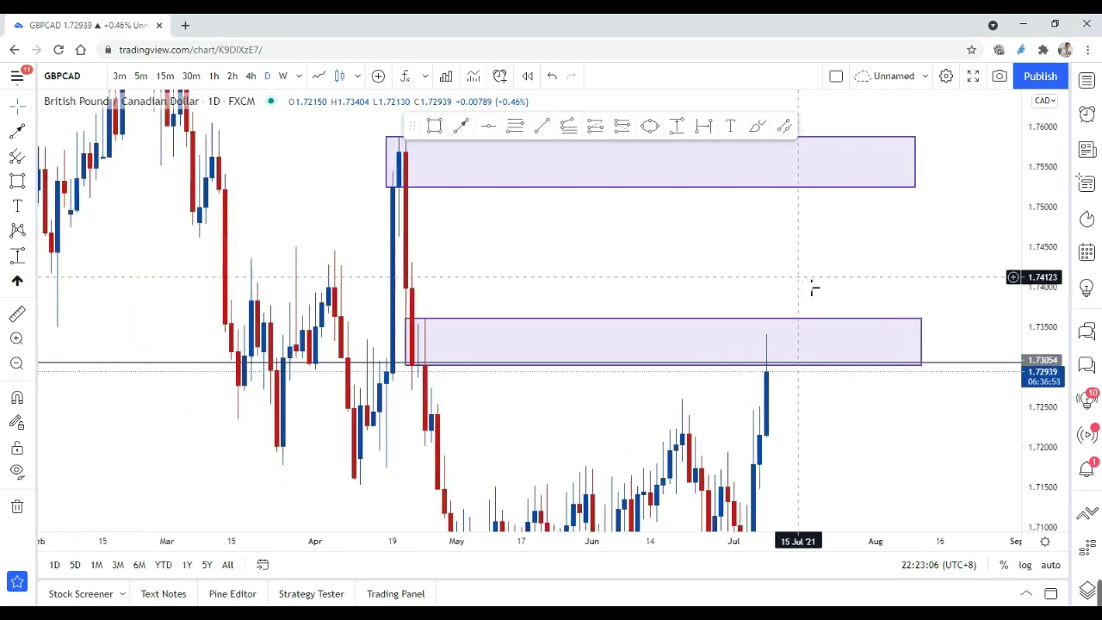
# - Examine the July rally on the daily chart against the two purple zones and the April swing high
pyautogui.hscroll(6, 822, 285)
pyautogui.scroll(-2, 887, 290)
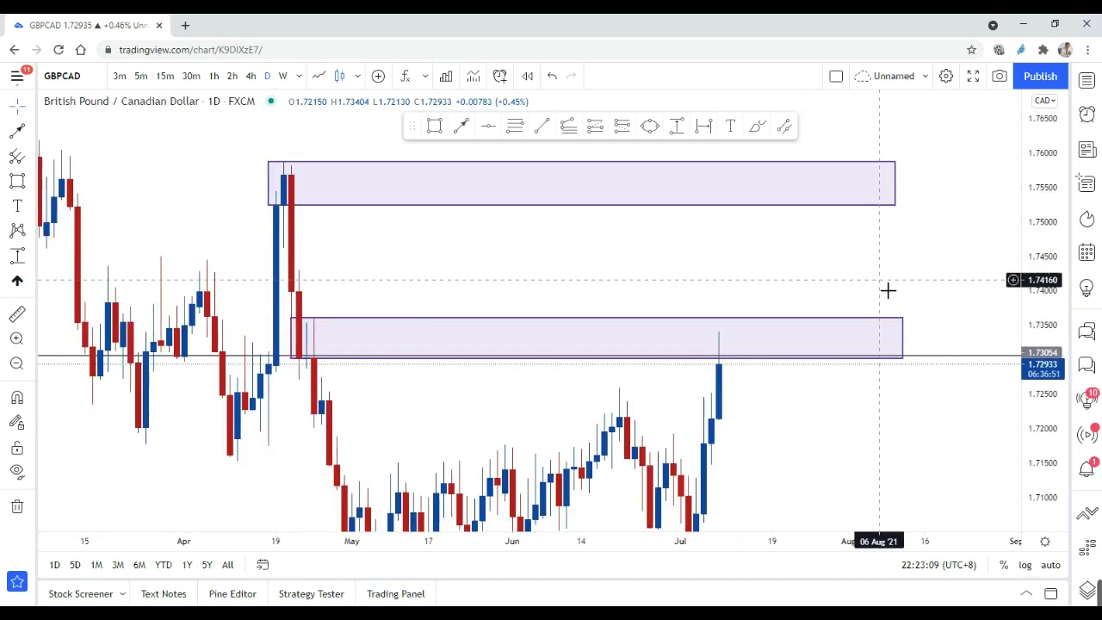
pyautogui.hscroll(-2, 861, 253)
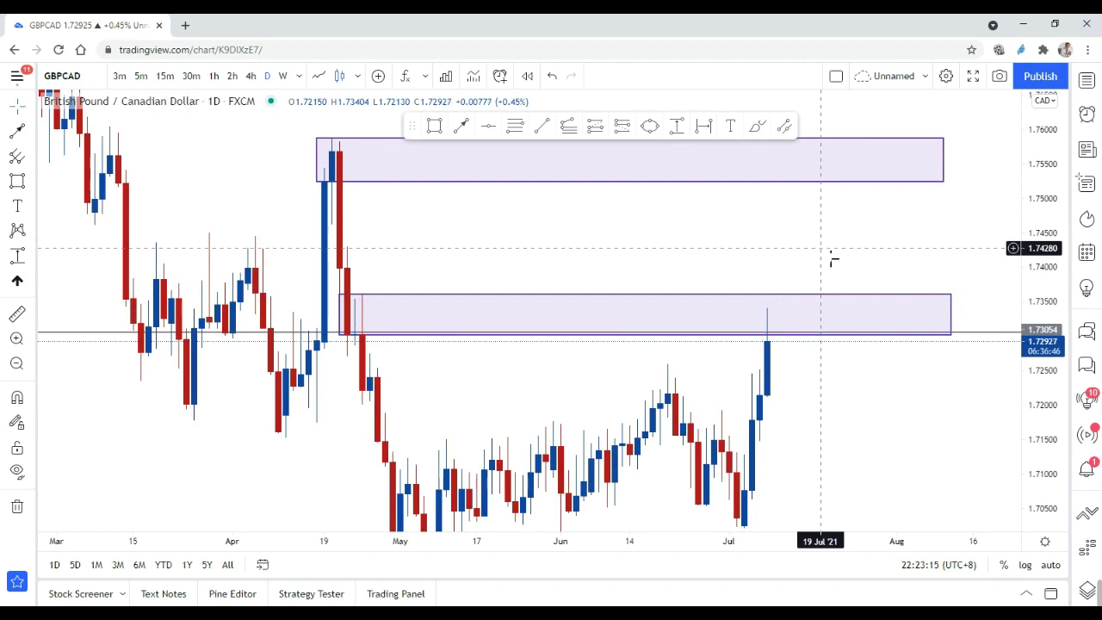
pyautogui.scroll(1, 833, 258)
pyautogui.scroll(-1, 833, 258)
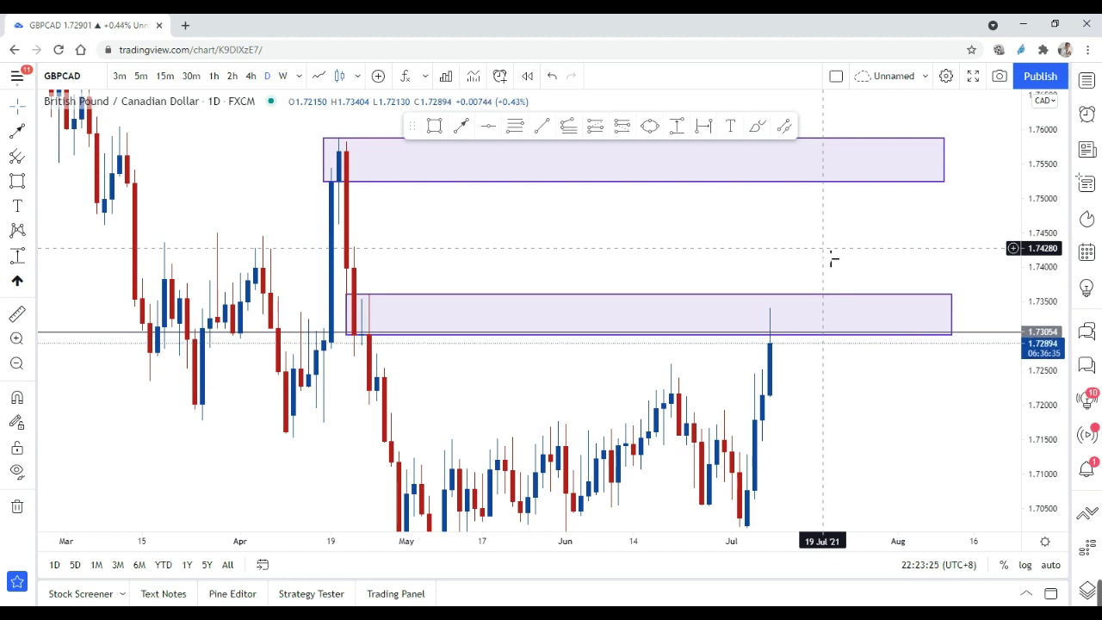
pyautogui.moveTo(832, 256); pyautogui.dragTo(804, 255)
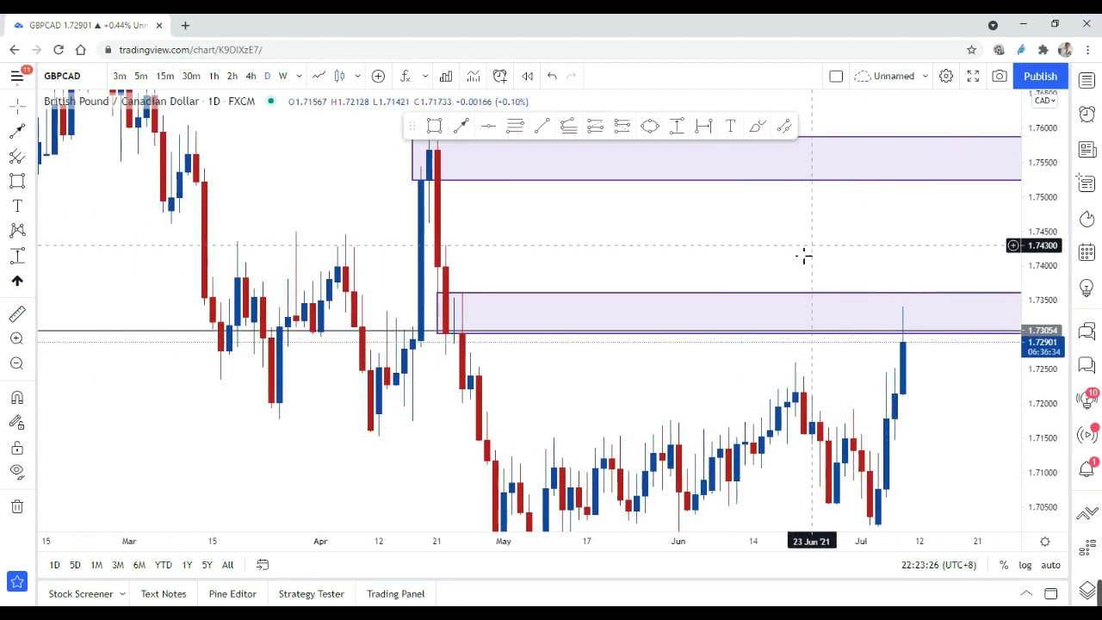
pyautogui.moveTo(887, 266); pyautogui.dragTo(743, 260)
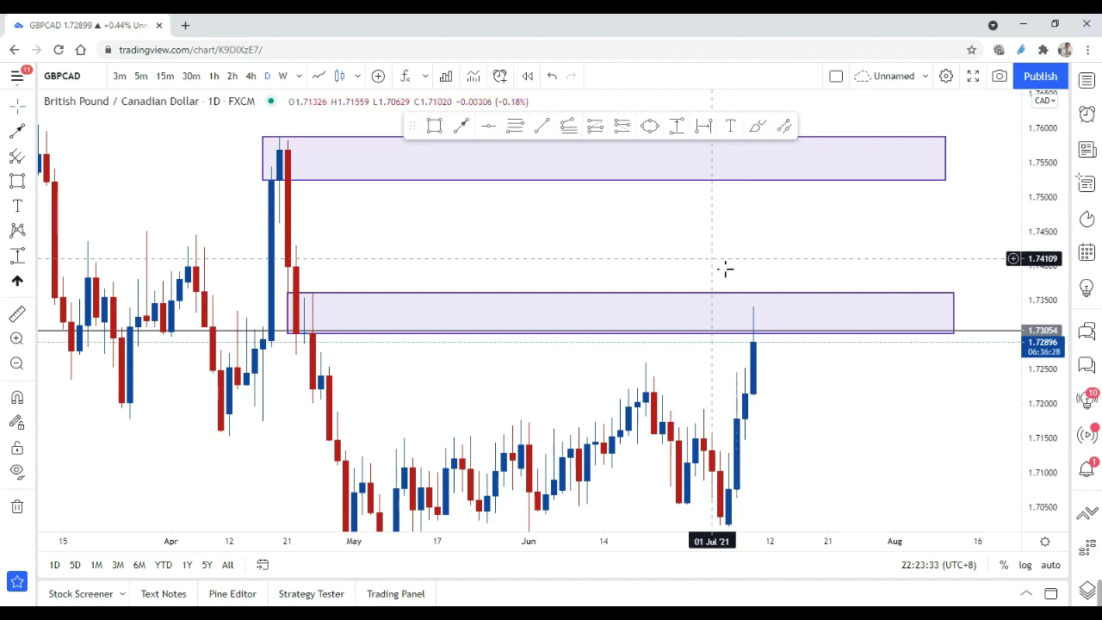
pyautogui.scroll(-1, 694, 255)
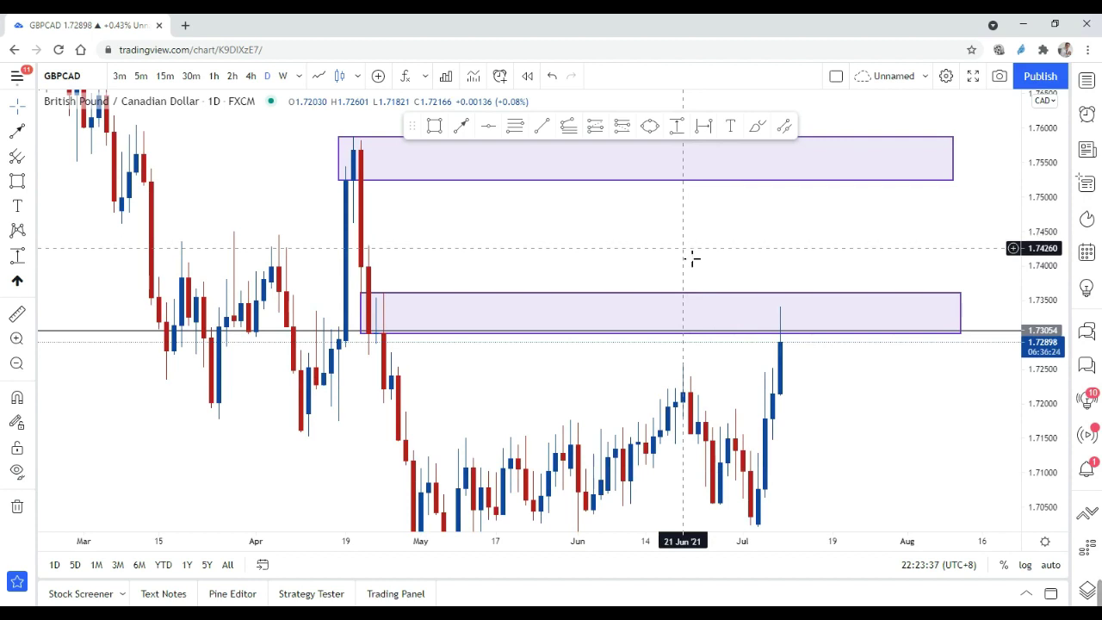
pyautogui.scroll(1, 693, 258)
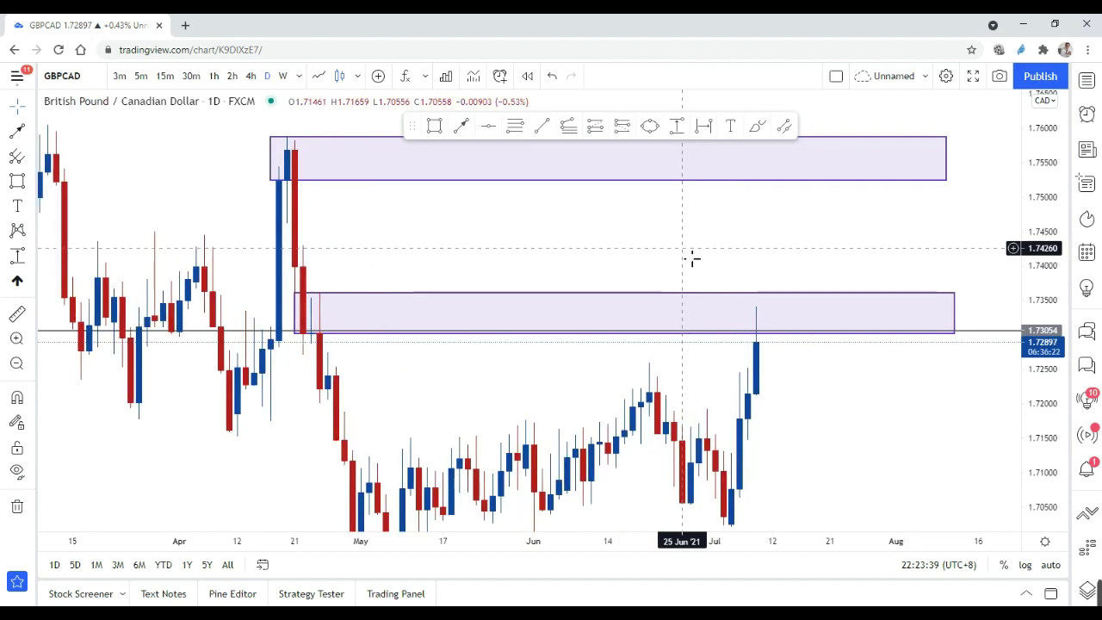